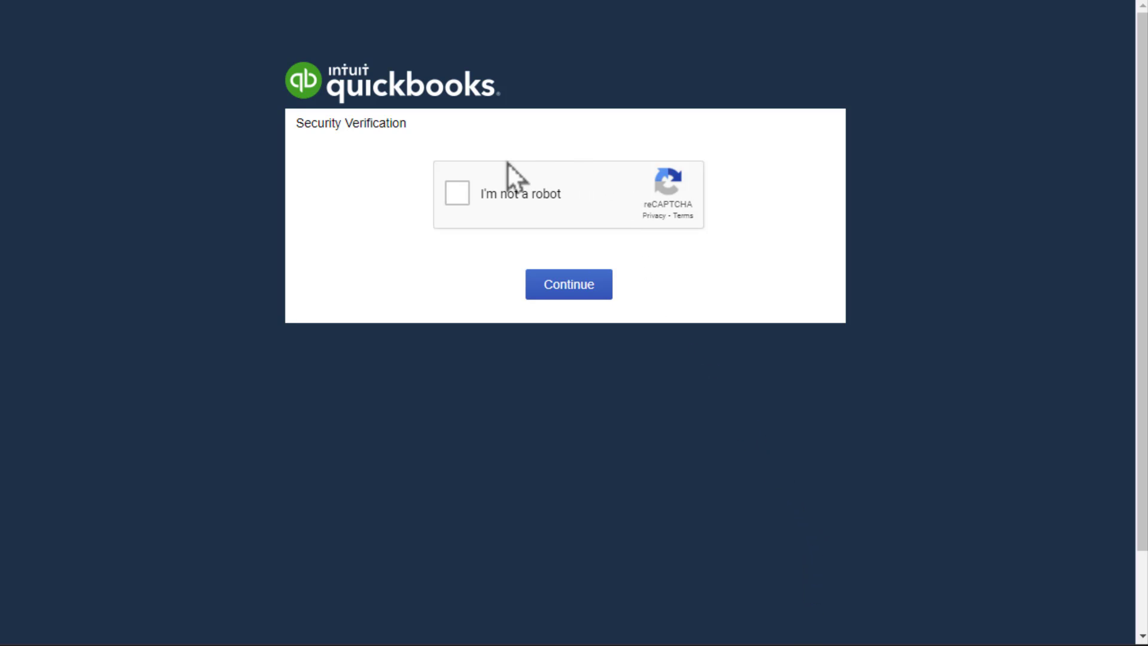
Complete the "I'm not a robot" security verification and continue into the sample company.
click(458, 194)
click(568, 287)
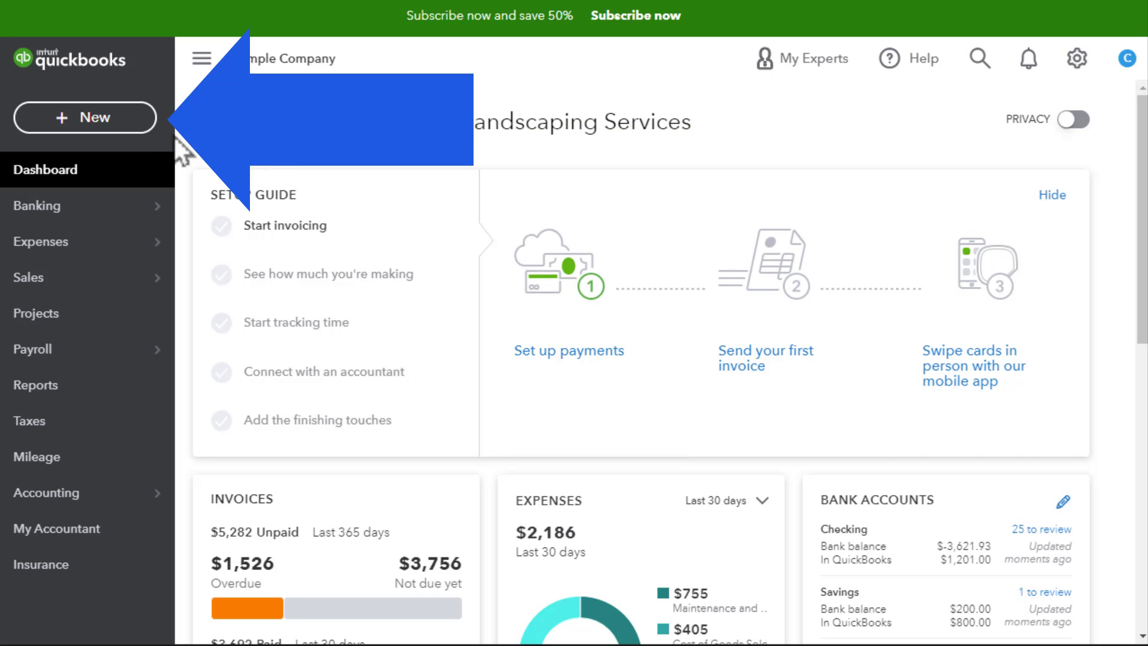
View a blank bank deposit form, including its date field, and close it without entering anything.
click(99, 123)
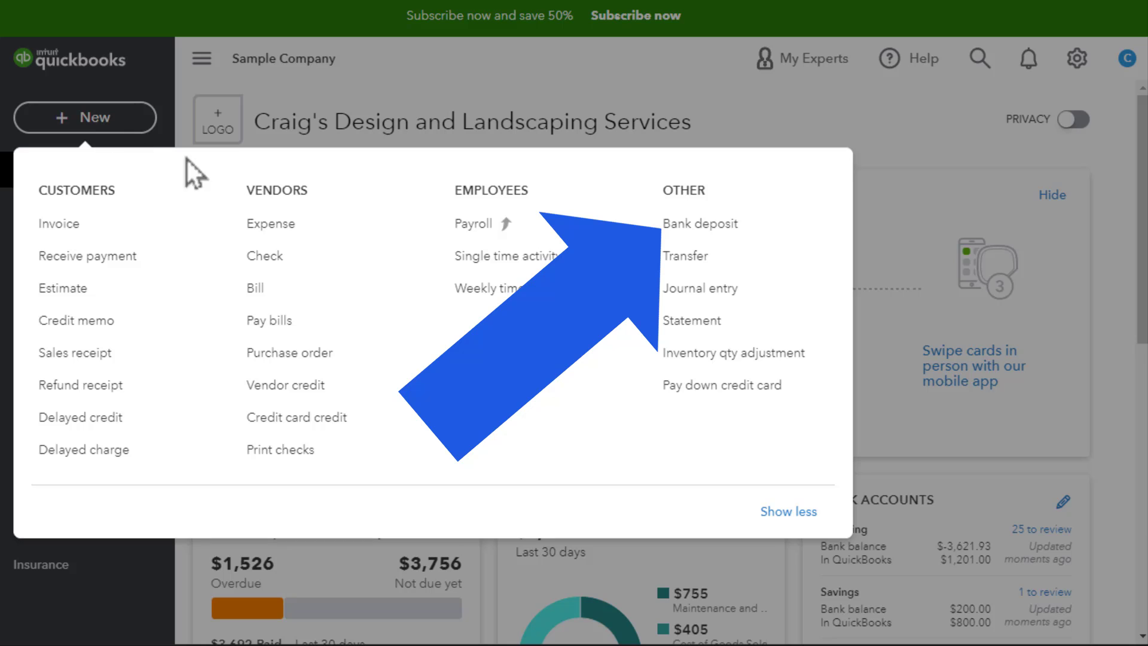
click(730, 228)
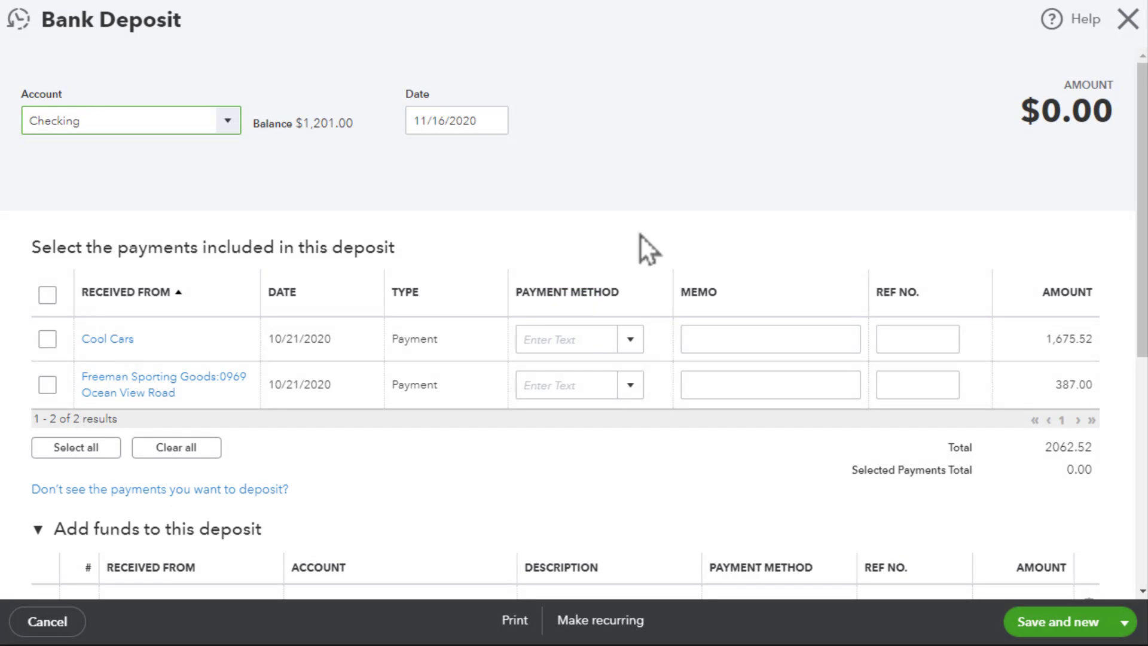
click(451, 120)
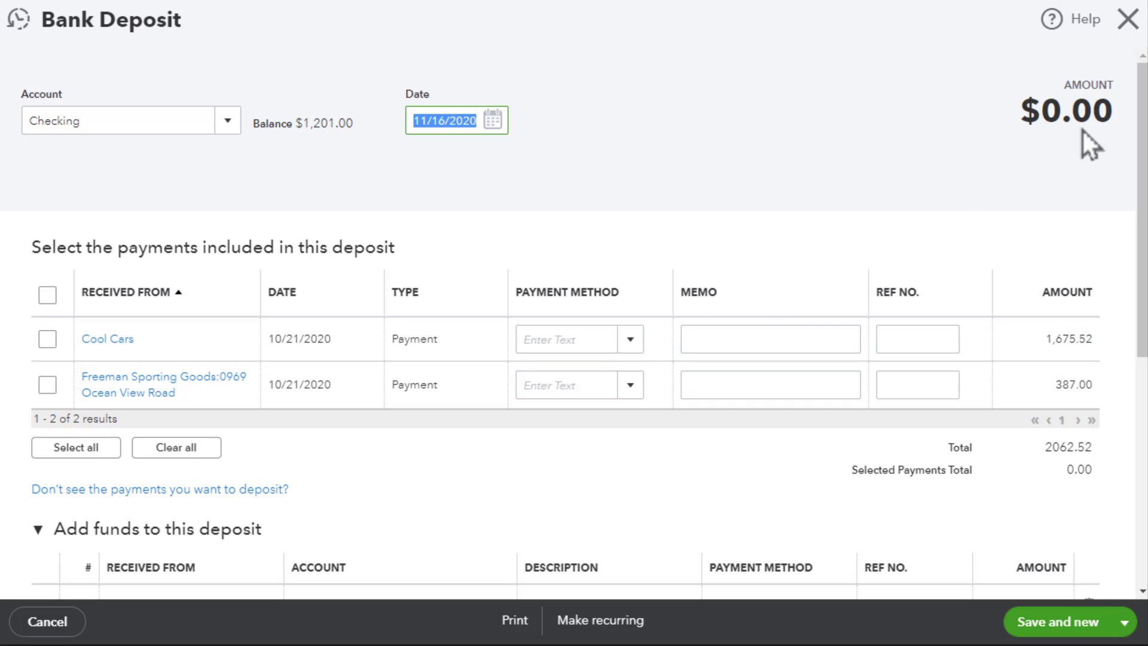
click(1127, 25)
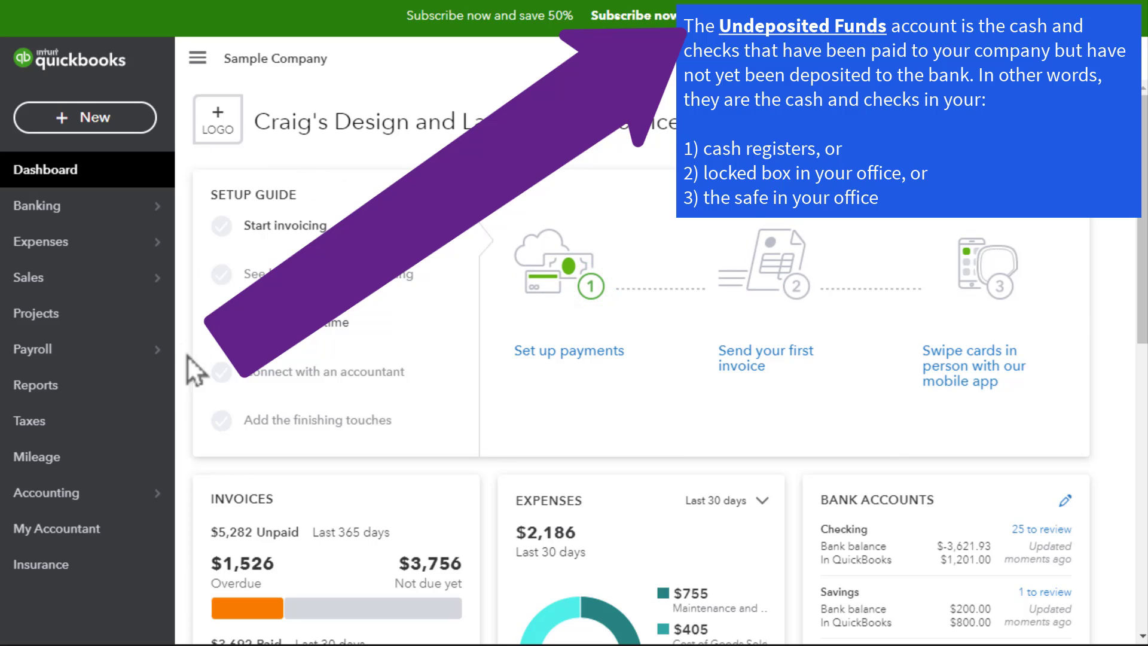
Open the Undeposited Funds register from the chart of accounts and examine its transactions and balance column.
mouse_move(84, 506)
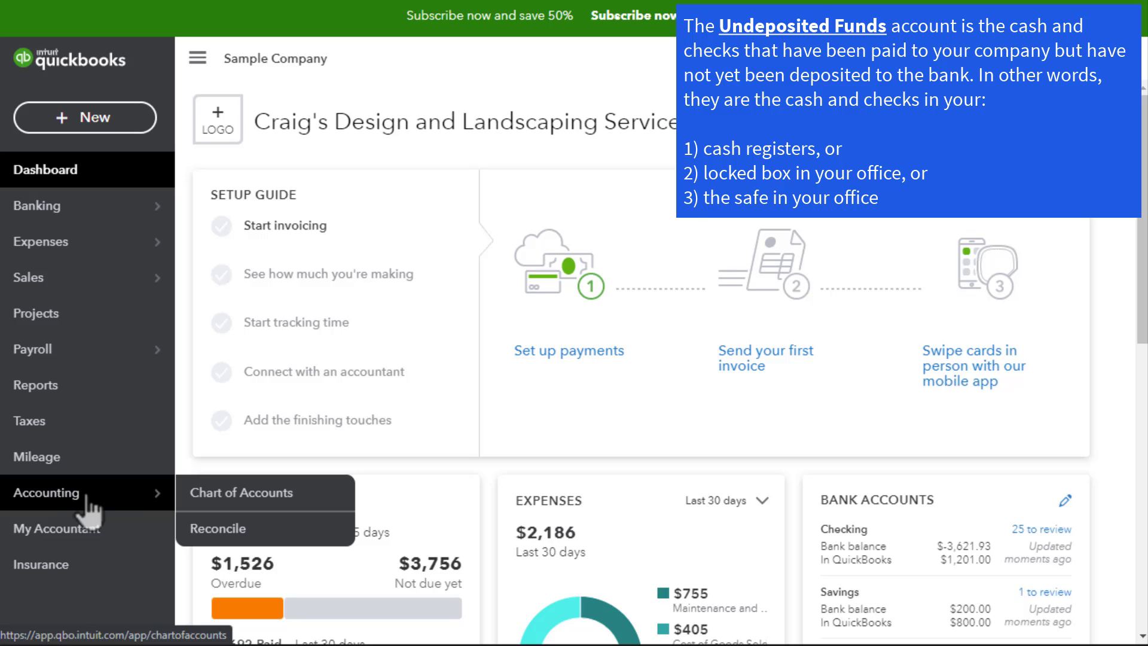
click(306, 504)
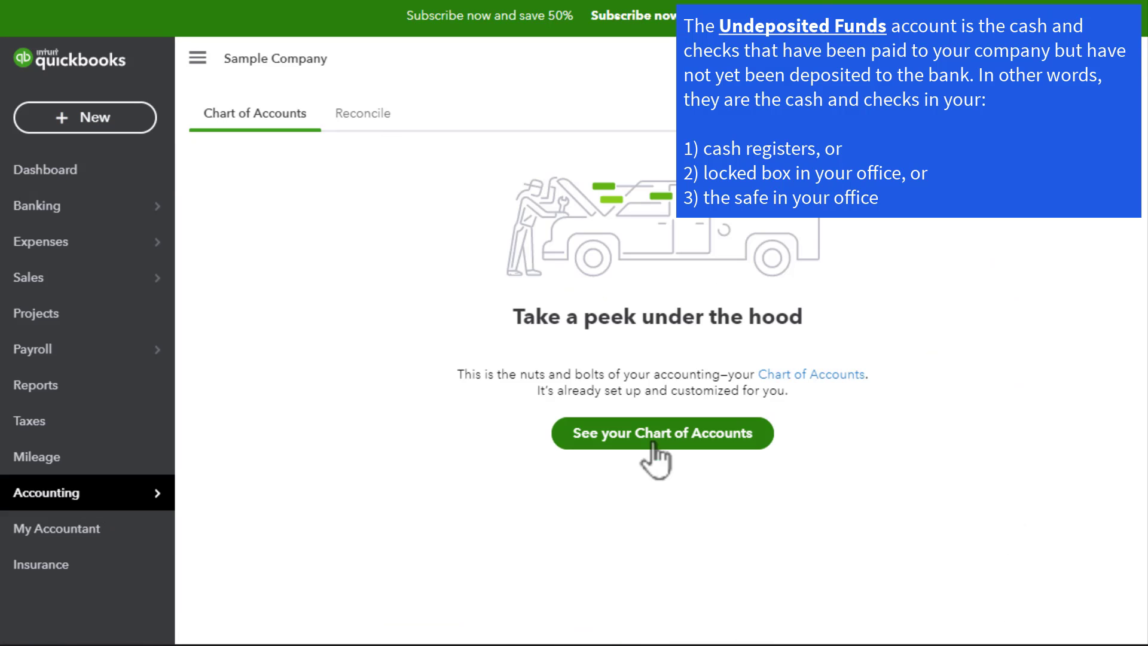
click(688, 449)
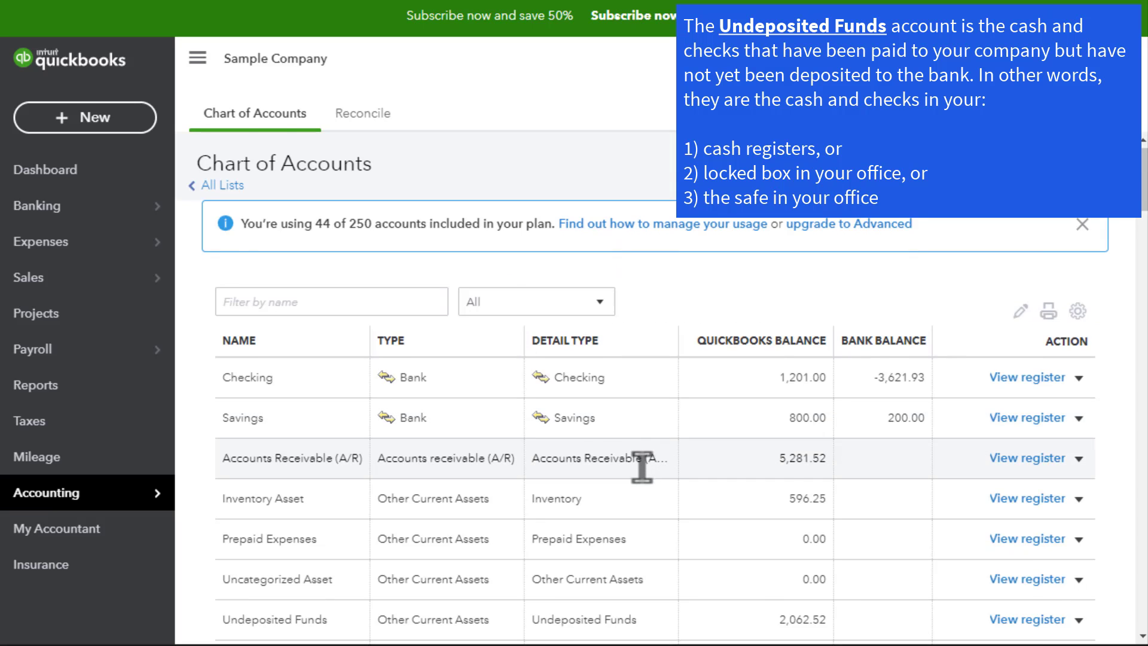
scroll(642, 467, down, 3)
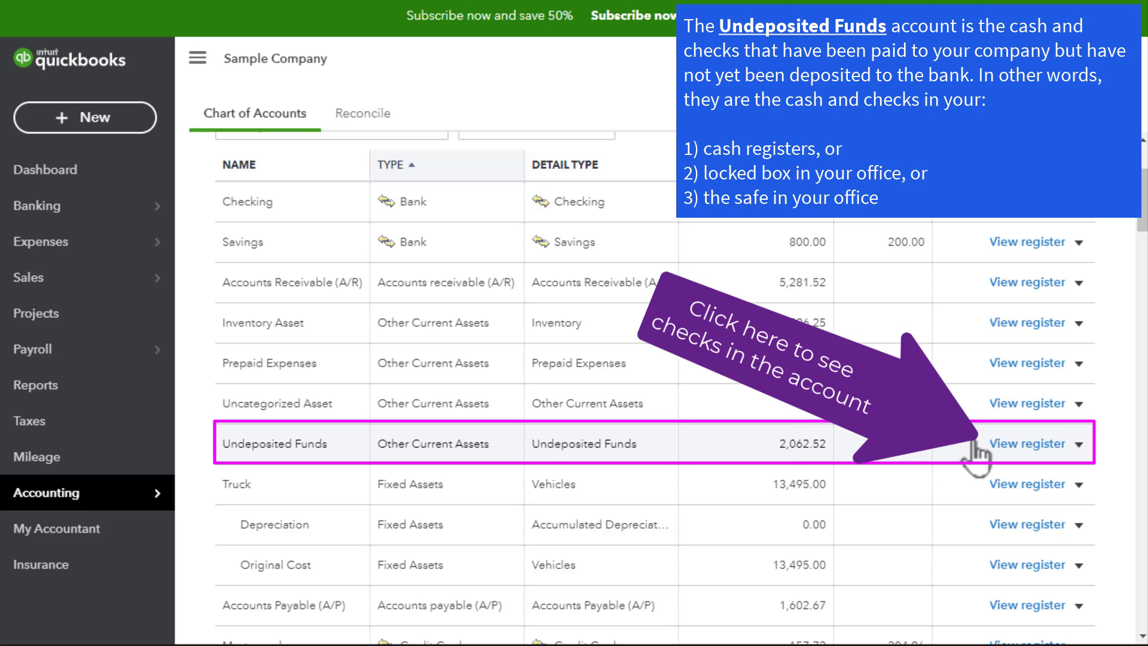
click(1029, 444)
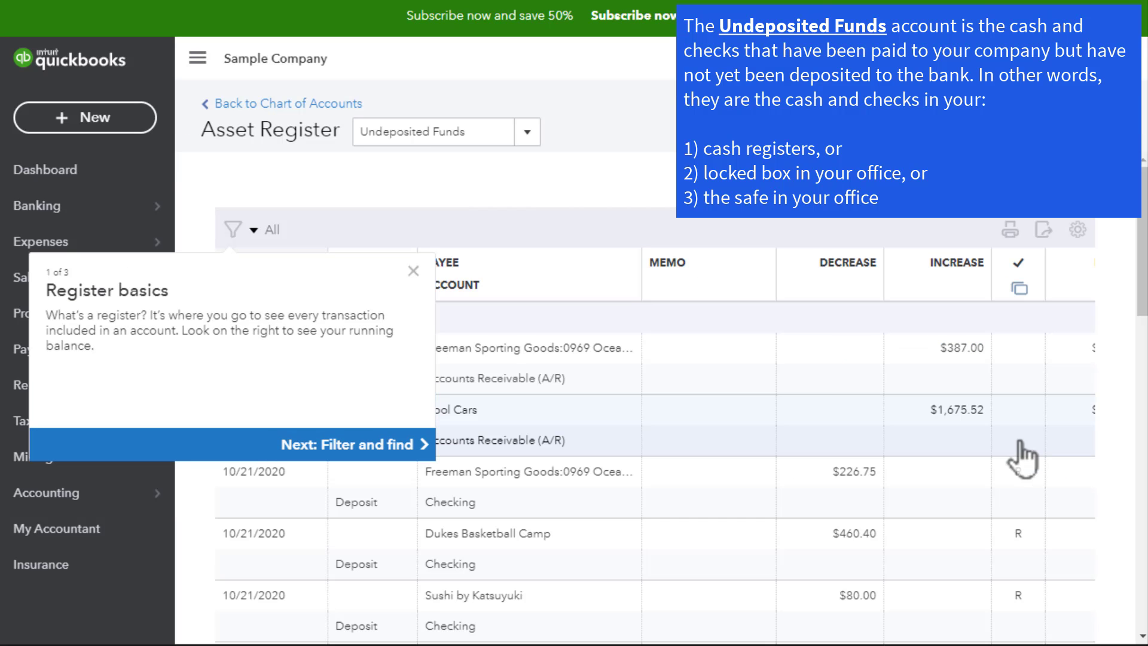
click(411, 272)
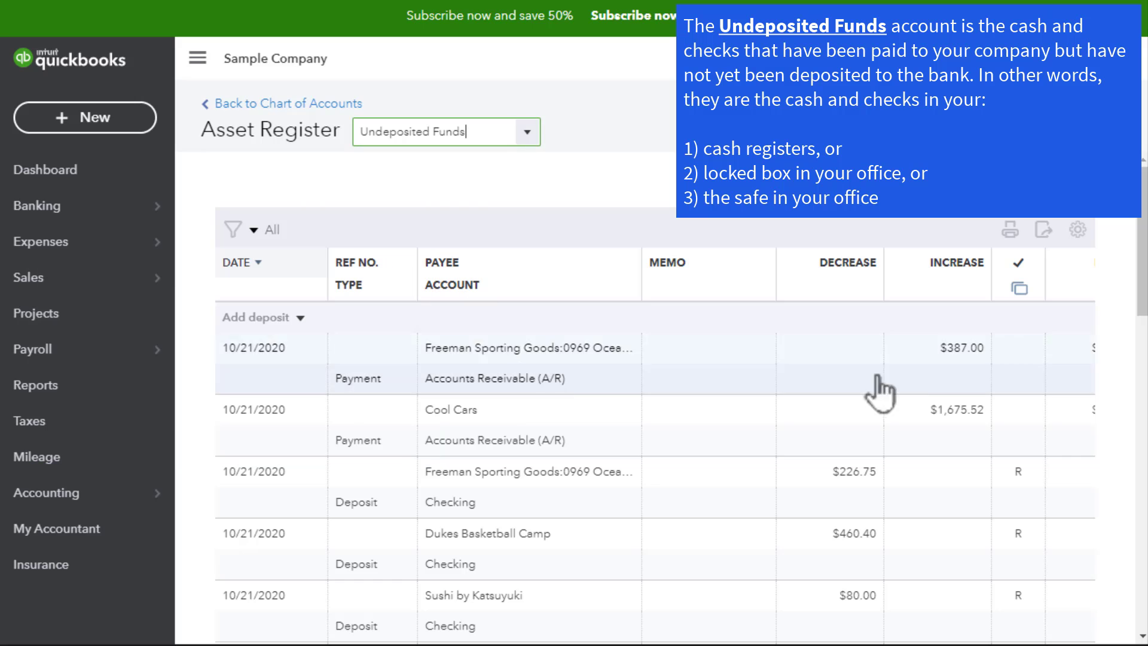
scroll(1097, 595, down, 5)
scroll(363, 592, down, 8)
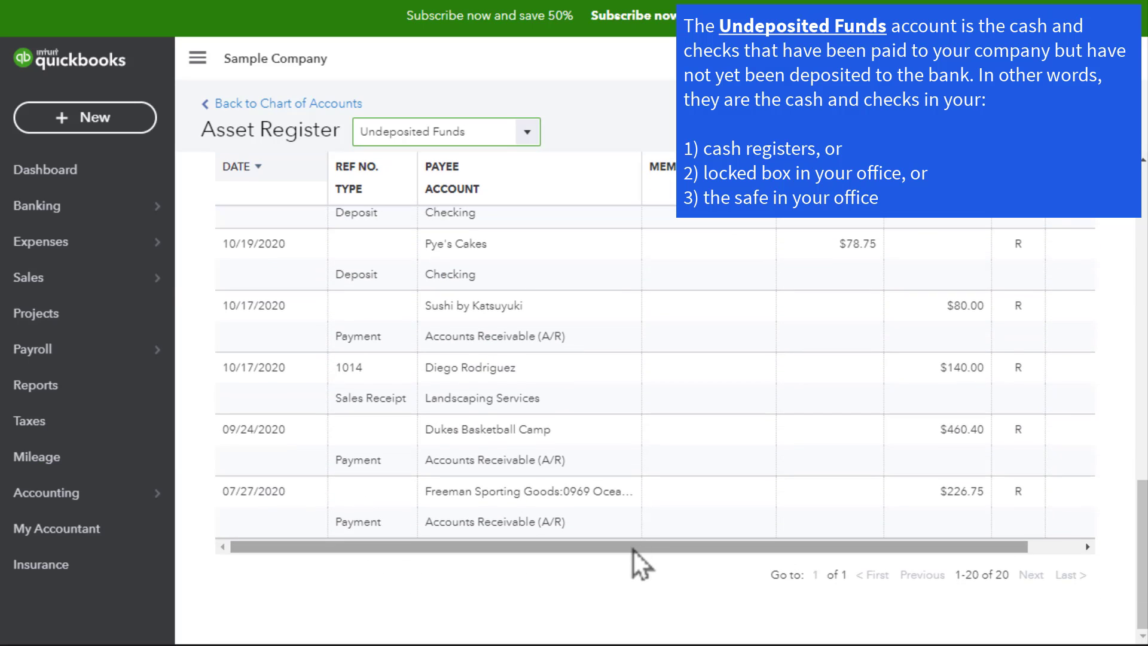
drag(633, 546, 729, 550)
scroll(862, 579, up, 3)
scroll(862, 579, up, 5)
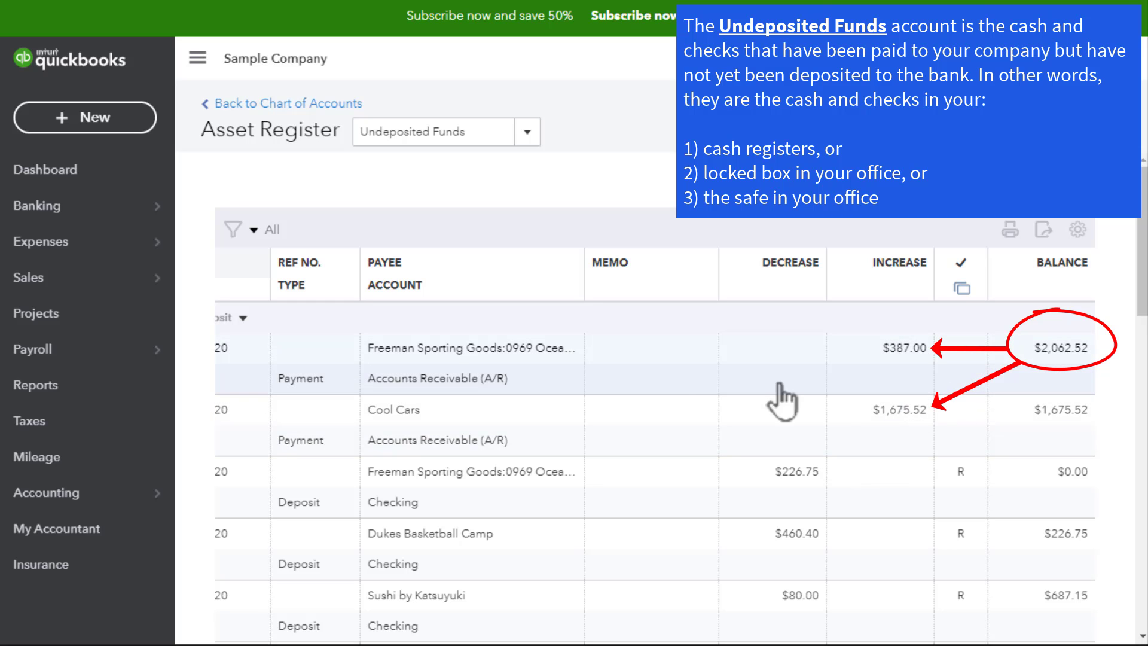
Start a new bank deposit and include the Cool Cars and Freeman Sporting Goods payments.
click(127, 126)
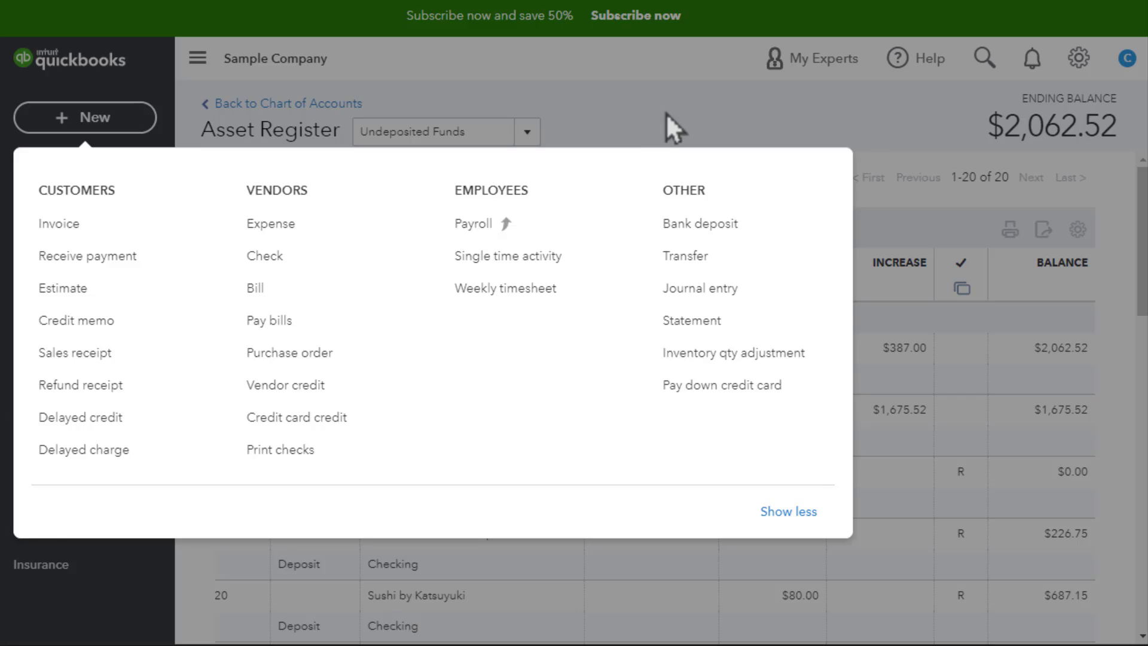
click(665, 114)
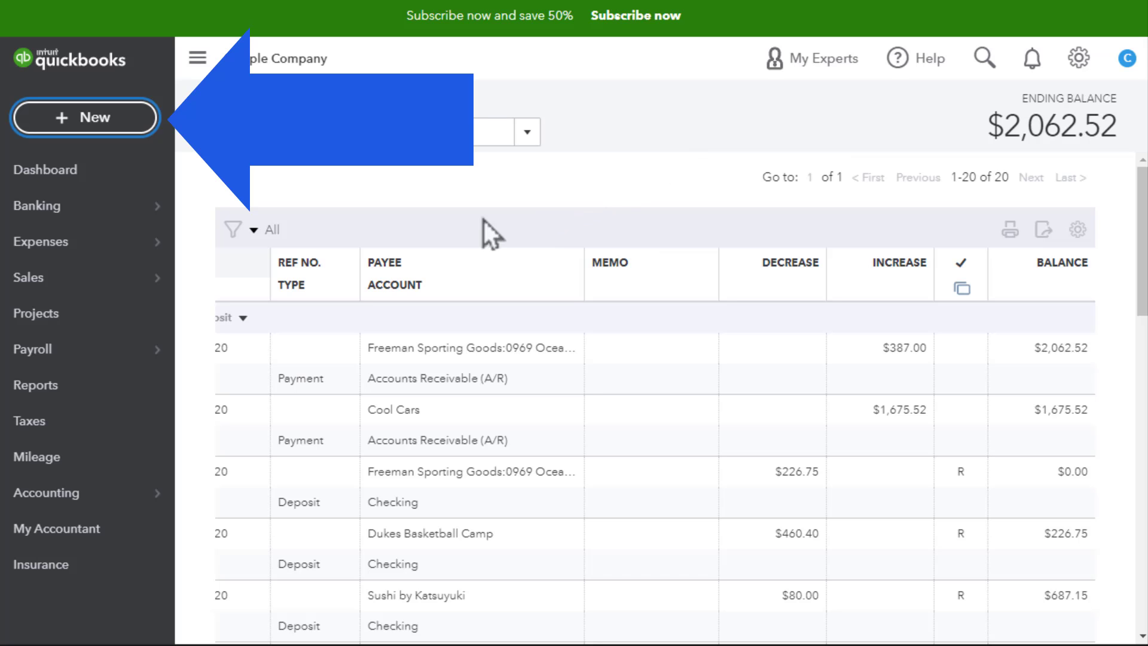
click(113, 123)
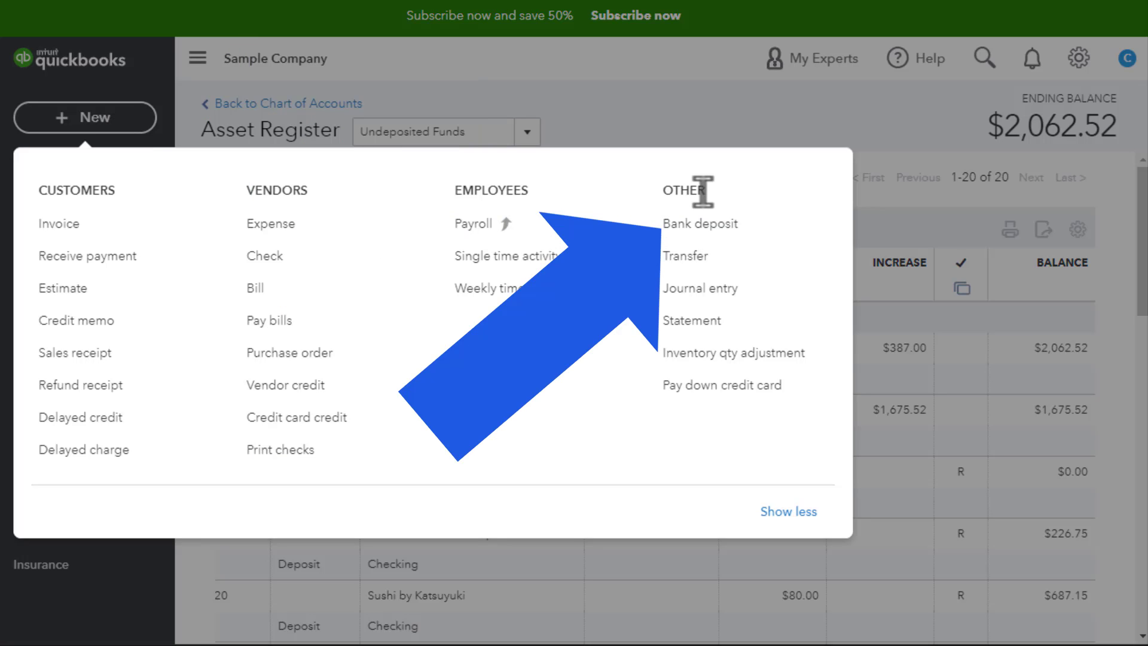
click(762, 242)
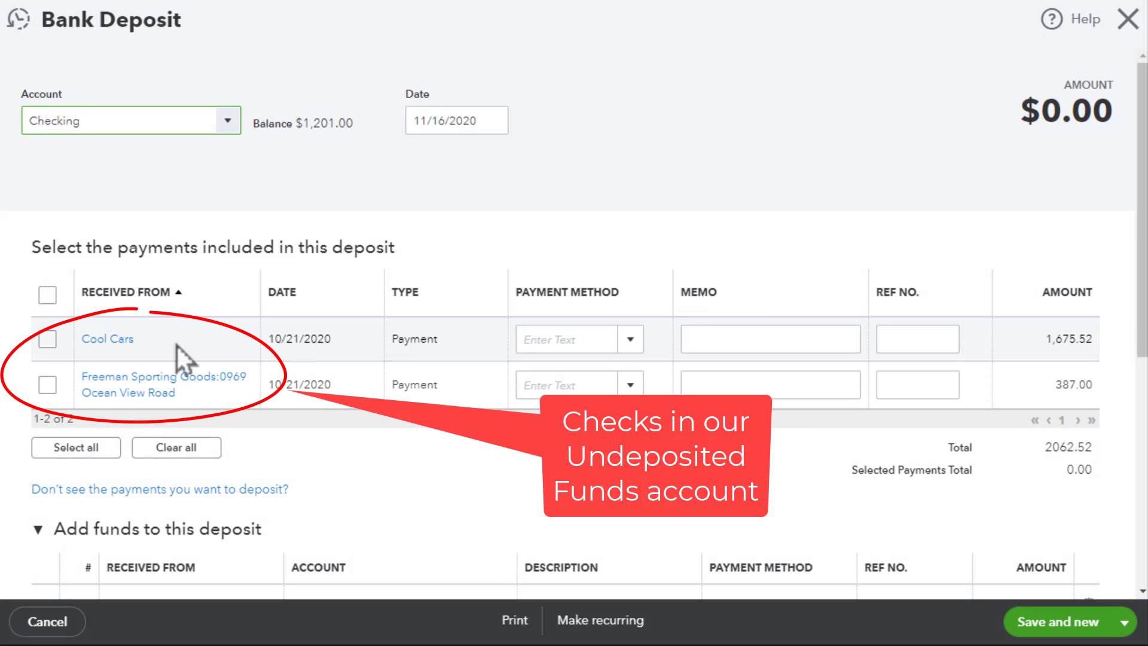
click(46, 344)
click(47, 386)
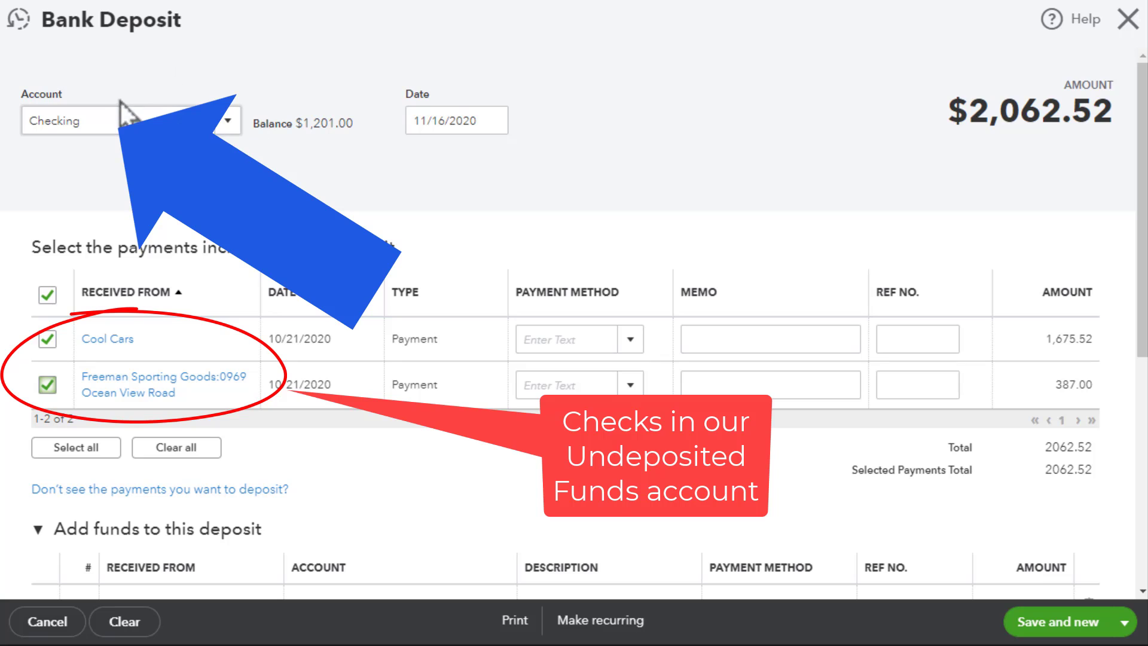
Check which accounts can receive the deposit and leave the bank deposit without saving.
click(228, 121)
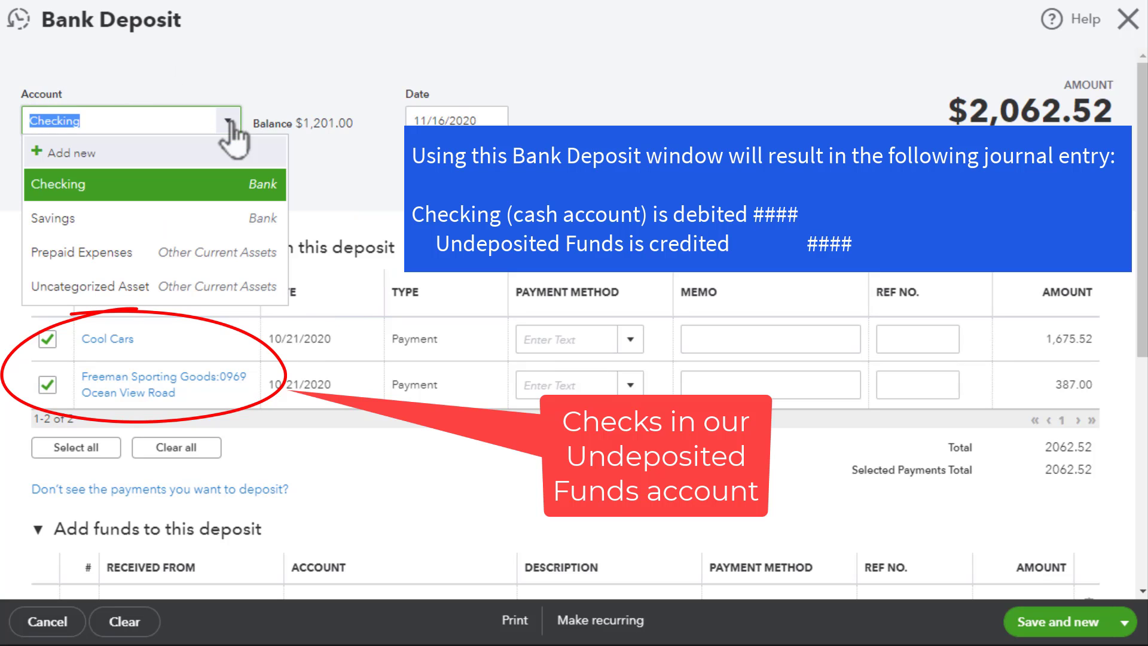
click(256, 78)
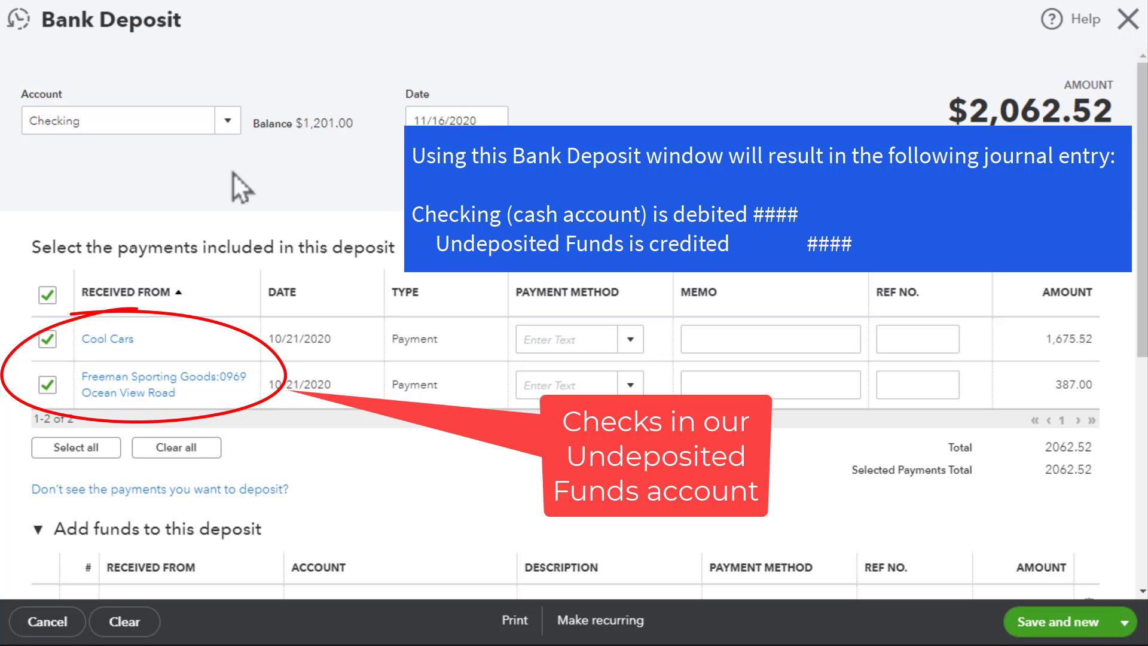
click(1127, 27)
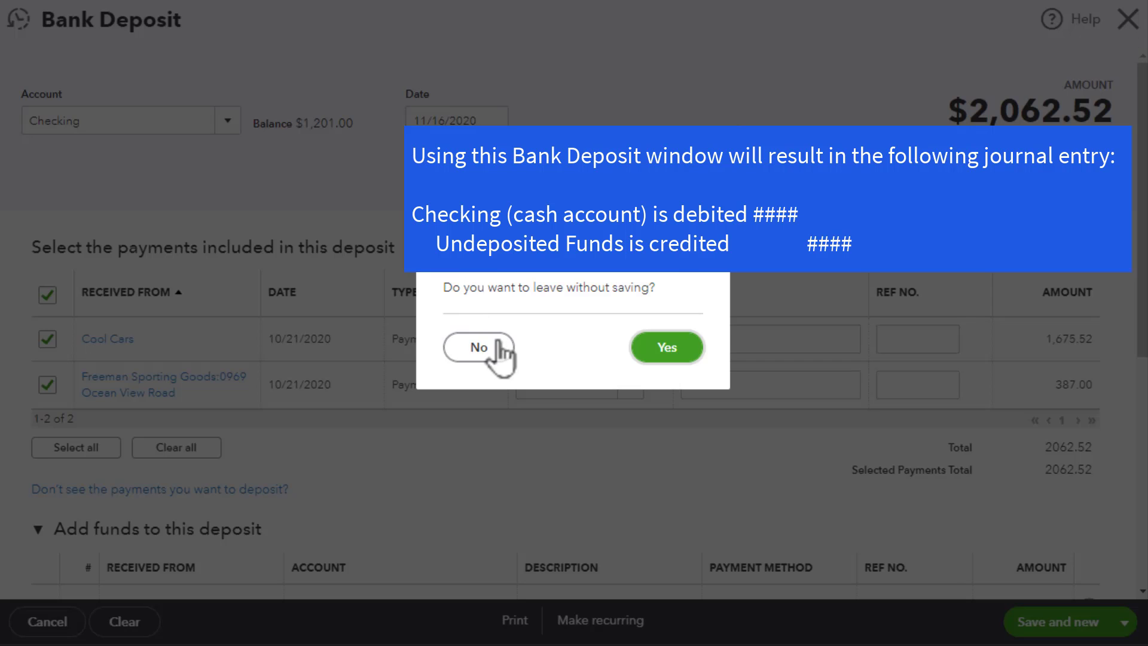
click(658, 362)
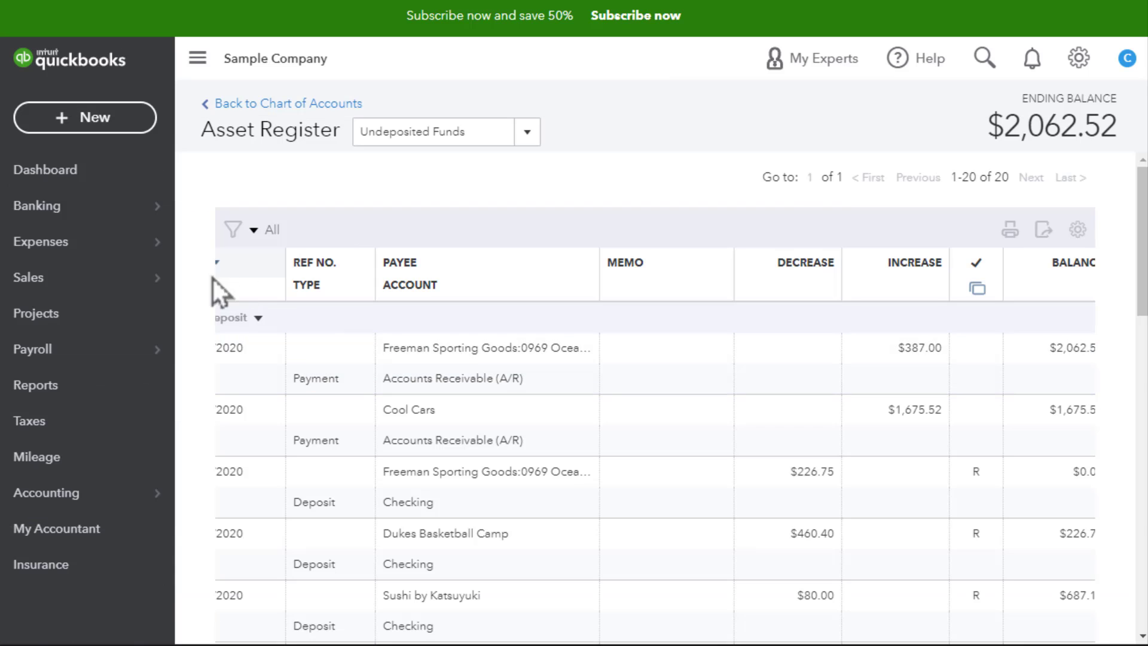
Return to the dashboard and start a new bank deposit, keeping Checking as the deposit account.
click(76, 183)
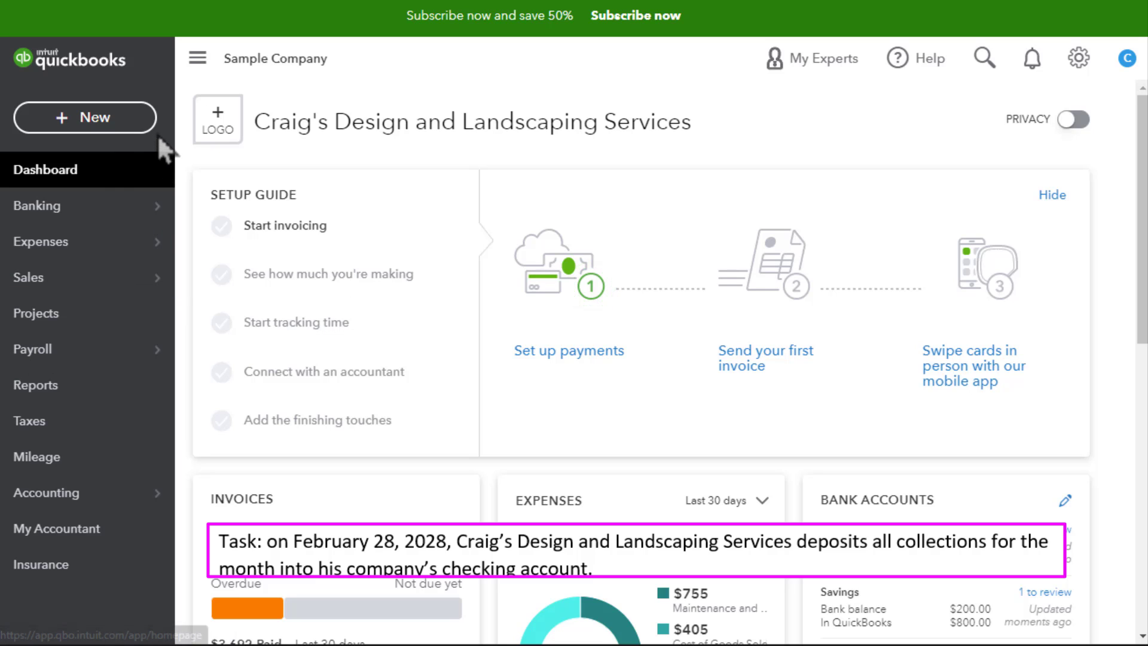
click(118, 123)
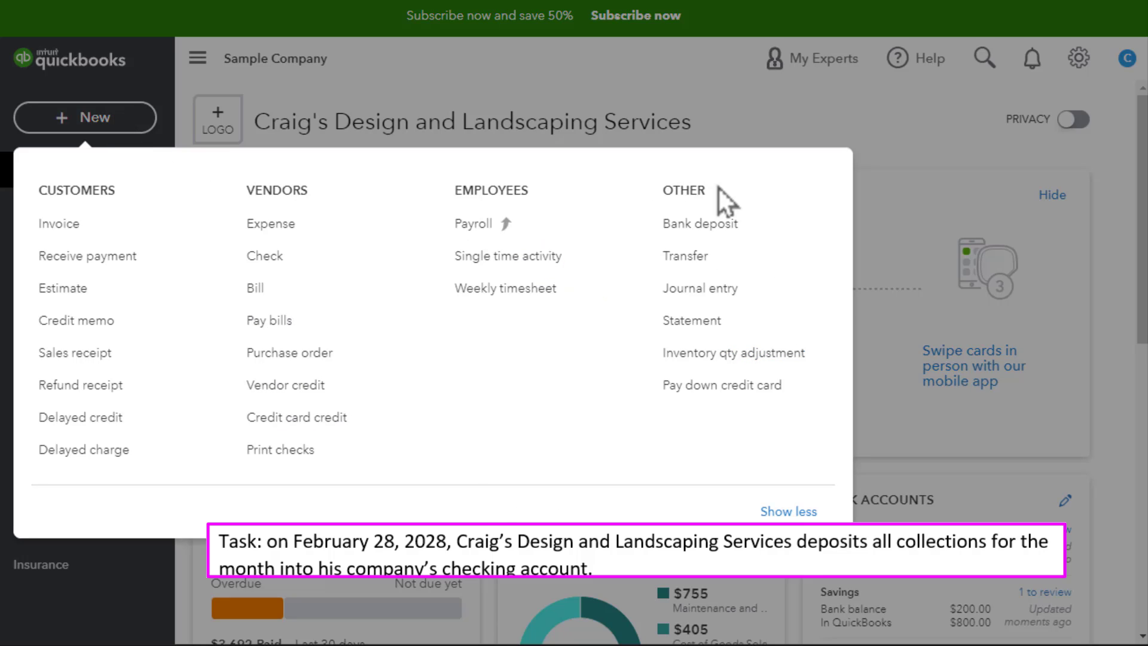
click(779, 227)
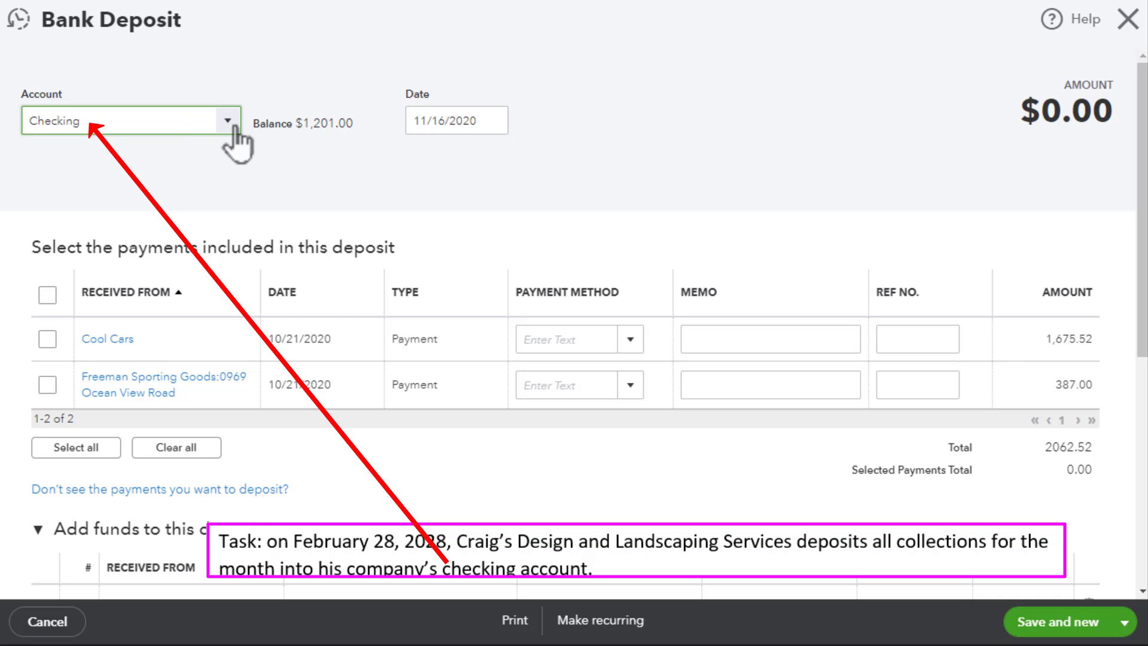
click(226, 122)
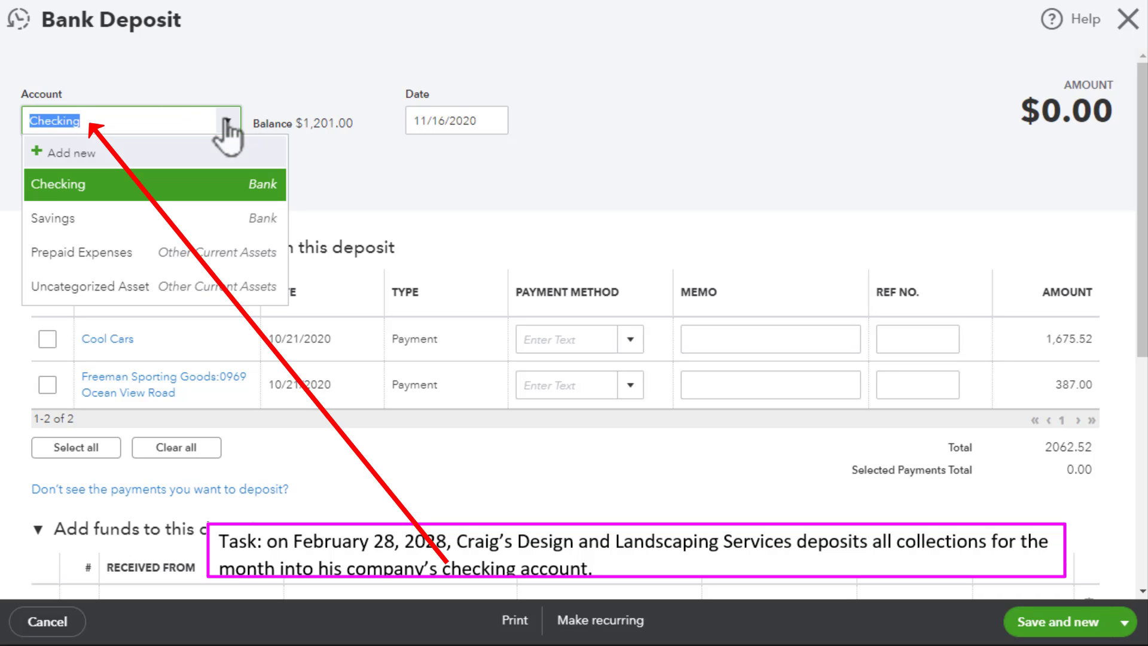
click(271, 69)
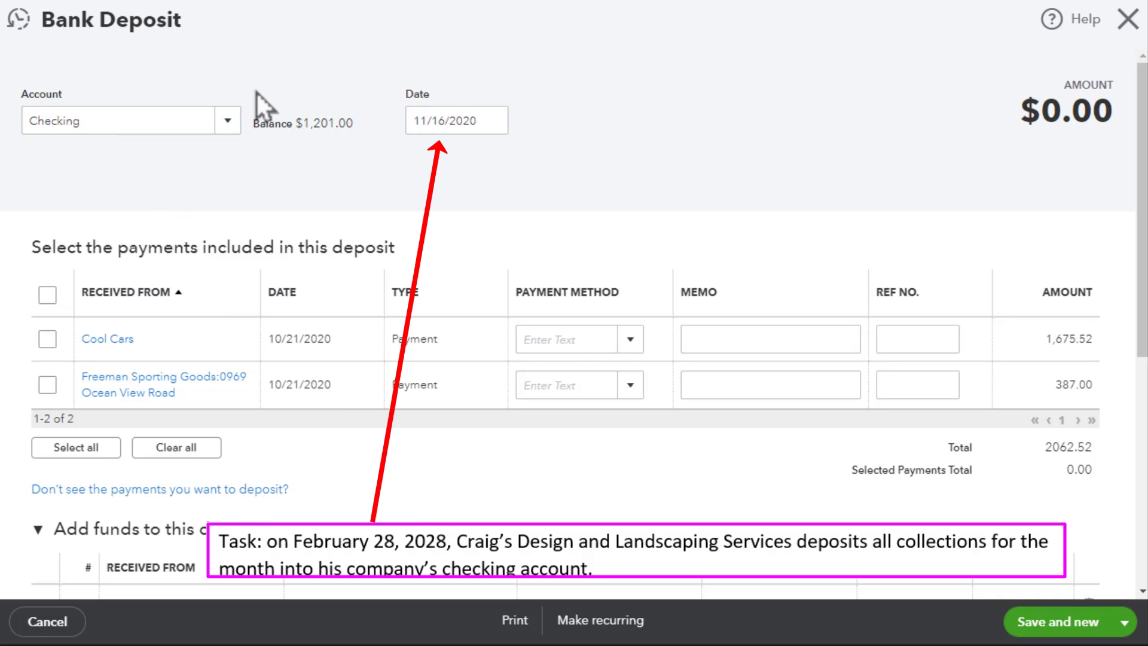
Set the bank deposit's date to 02/28/2028.
key(Tab)
key(Tab)
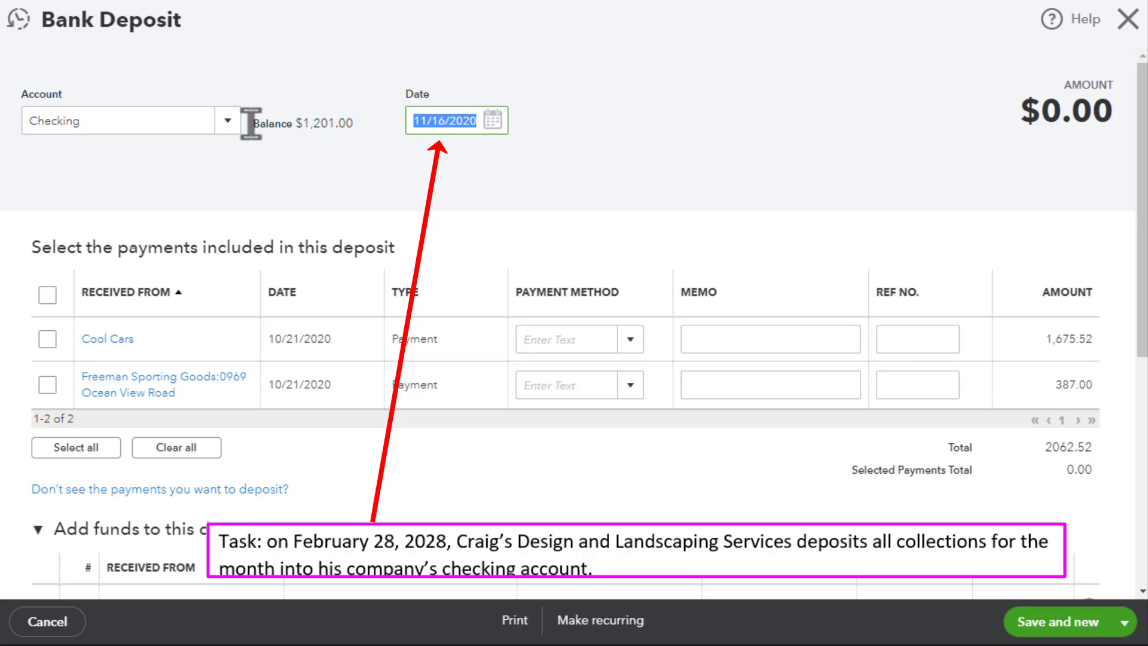
text(02)
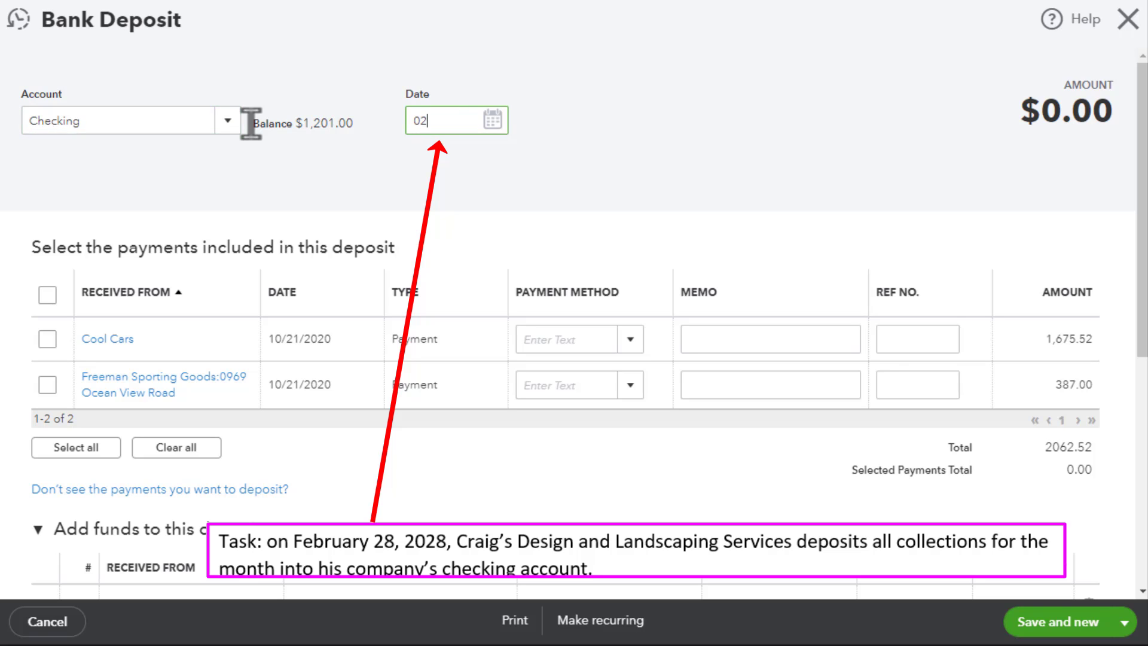
text(282028)
key(Tab)
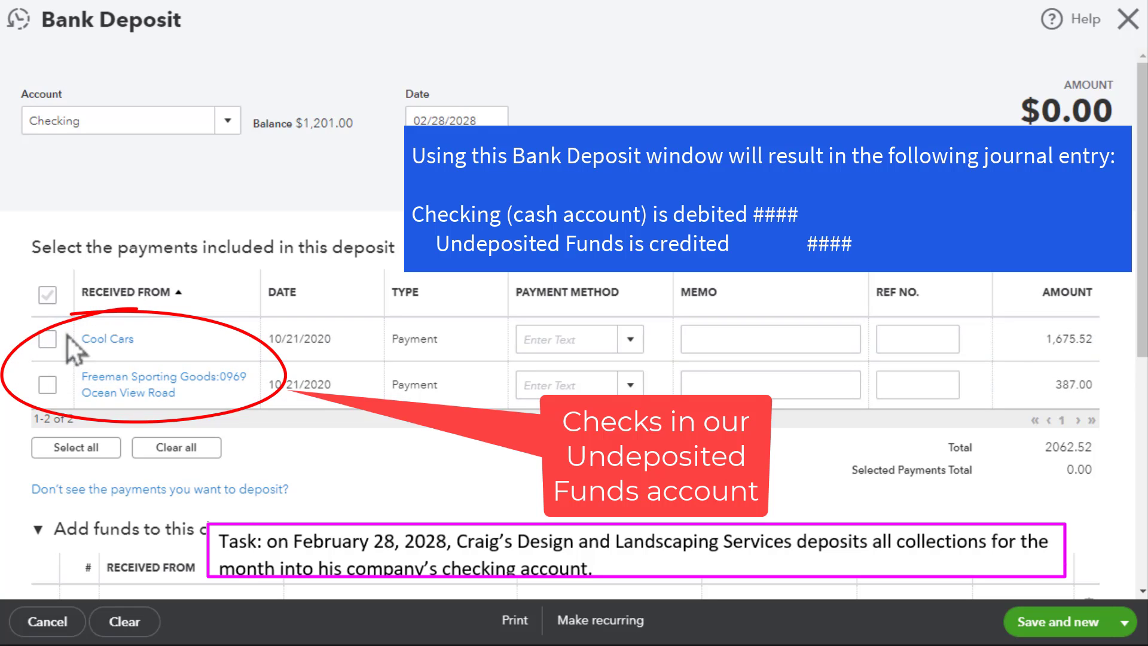
Try selecting and clearing the Cool Cars and Freeman Sporting Goods payments, first individually and also both at once.
click(48, 340)
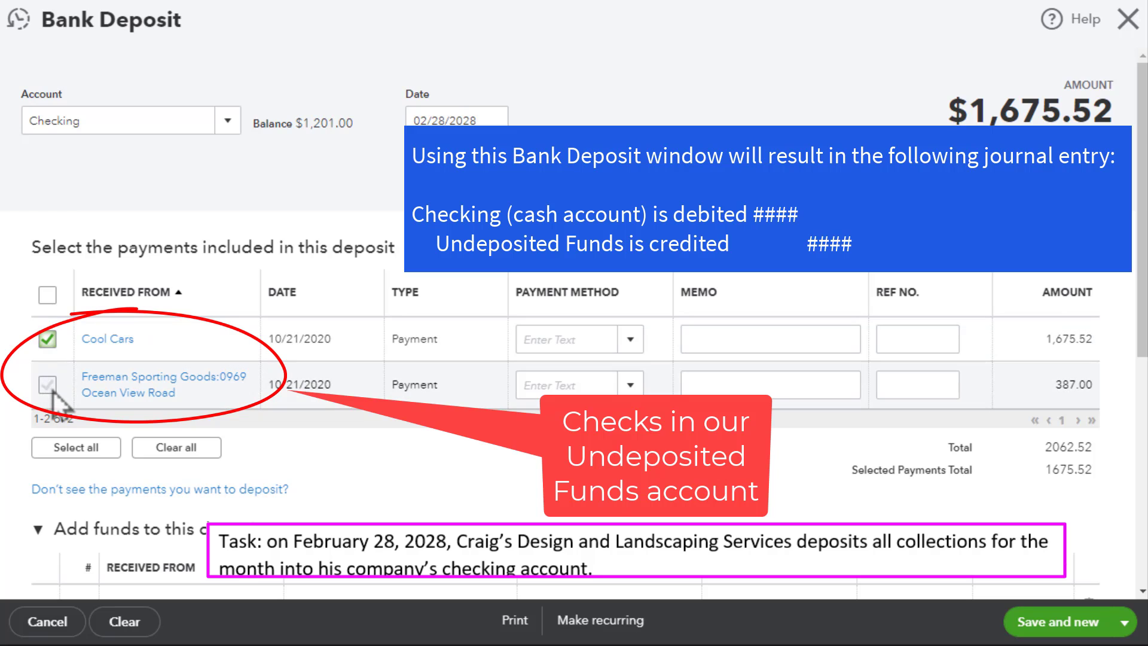
click(48, 384)
click(48, 342)
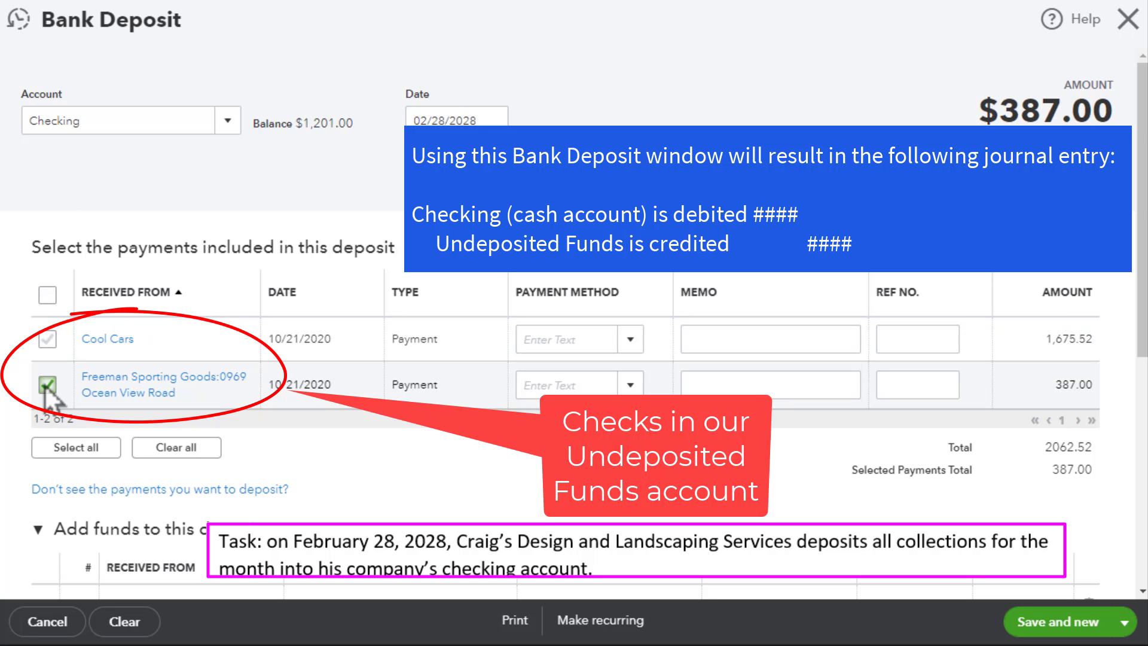
click(48, 384)
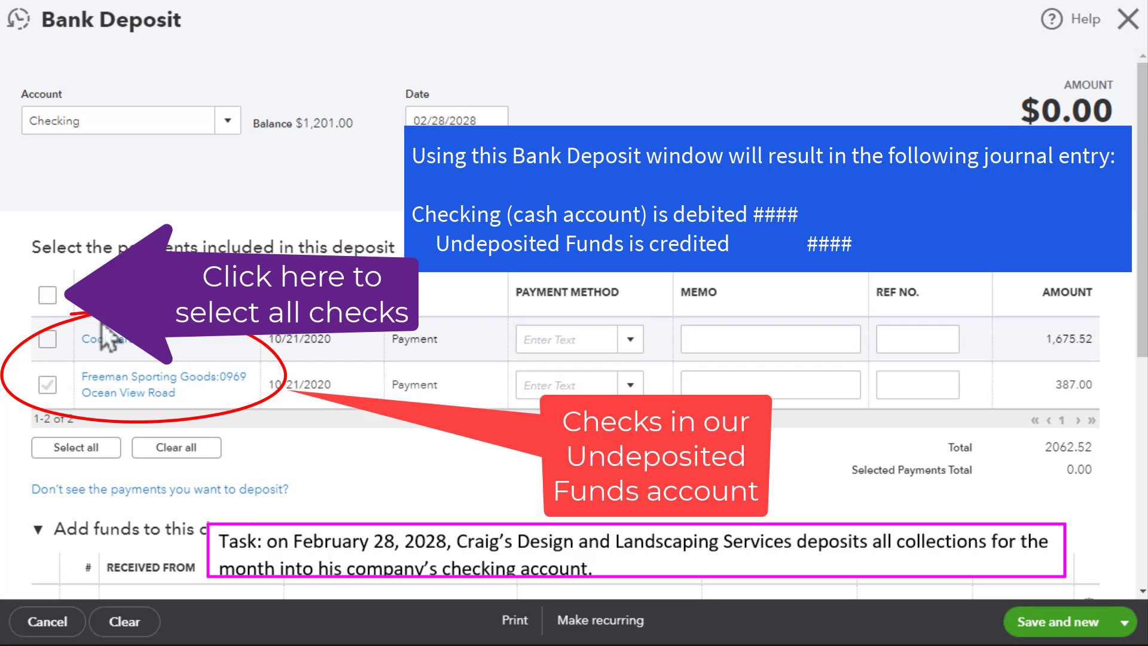
click(47, 295)
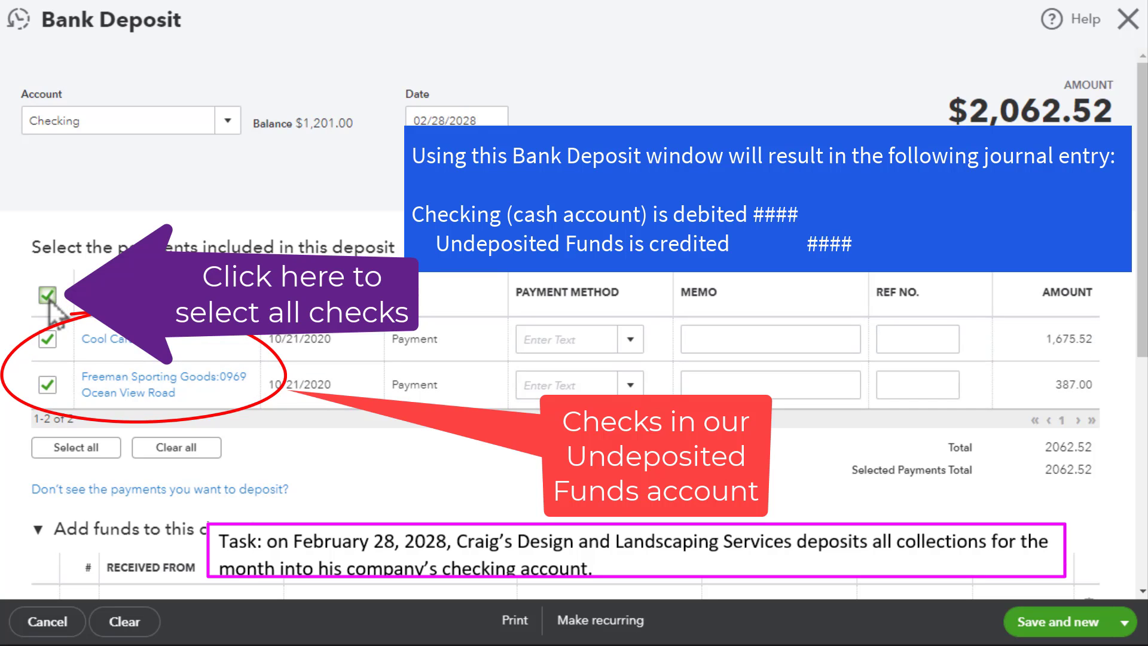
click(50, 299)
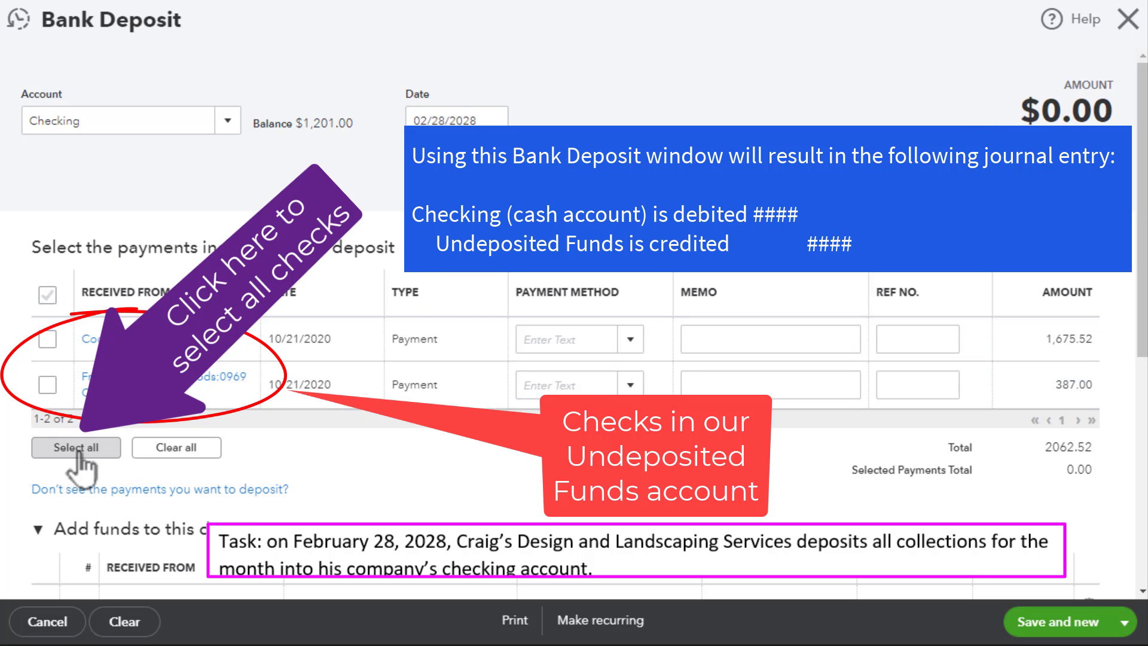
Include all the listed customer payments in the bank deposit, and save and close it.
click(84, 453)
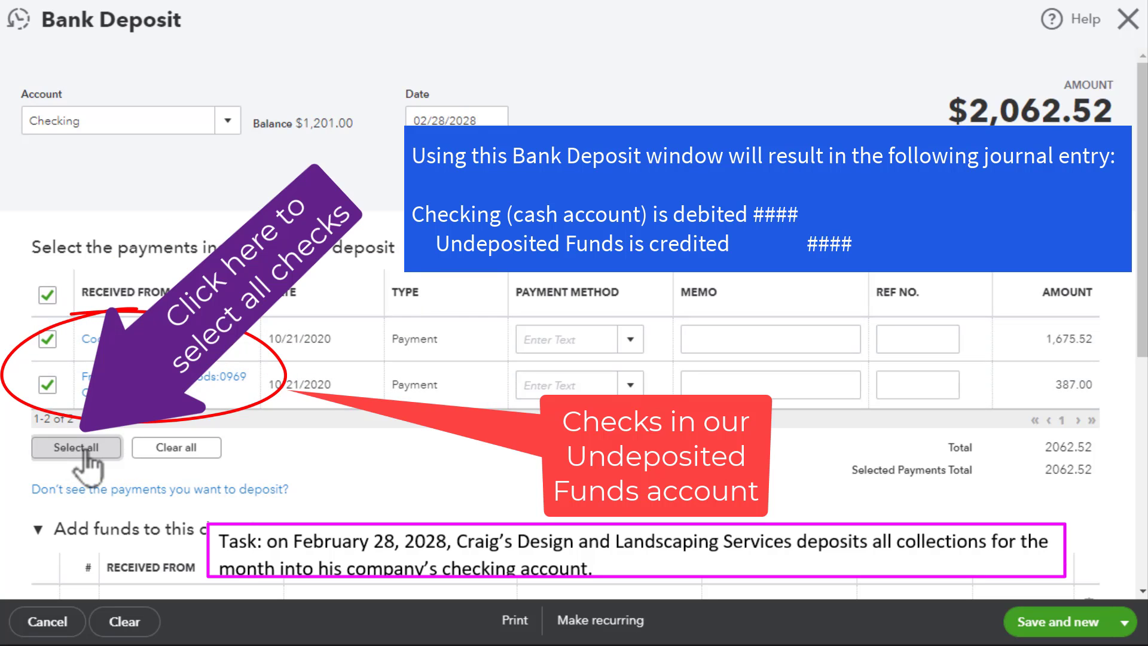
click(186, 456)
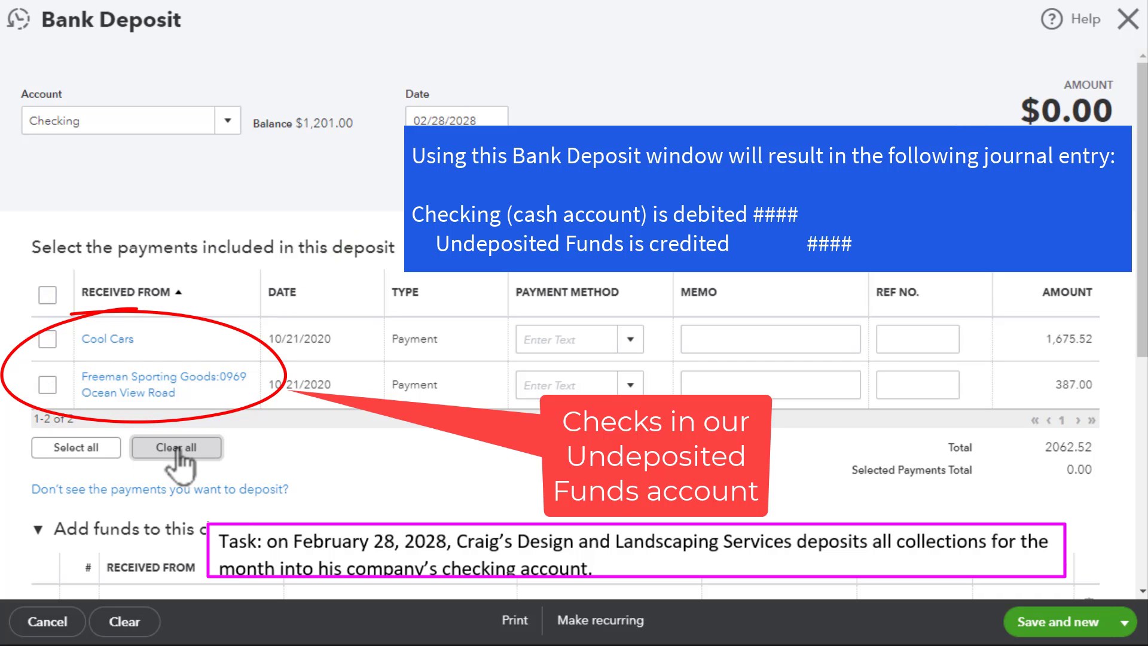
click(89, 453)
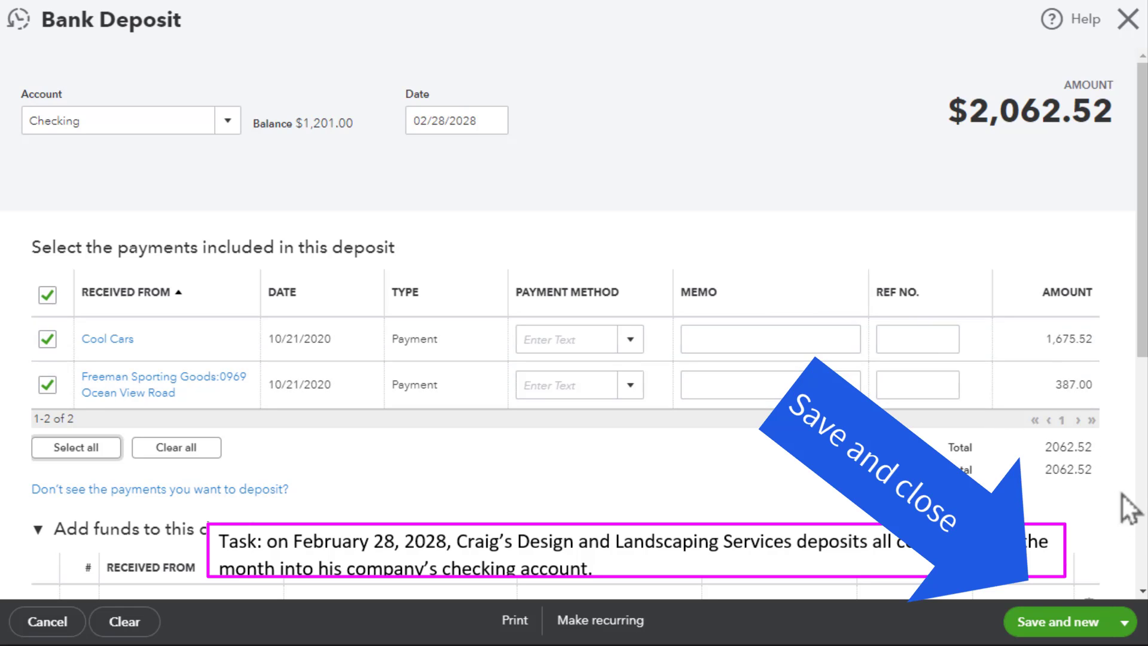
click(1127, 623)
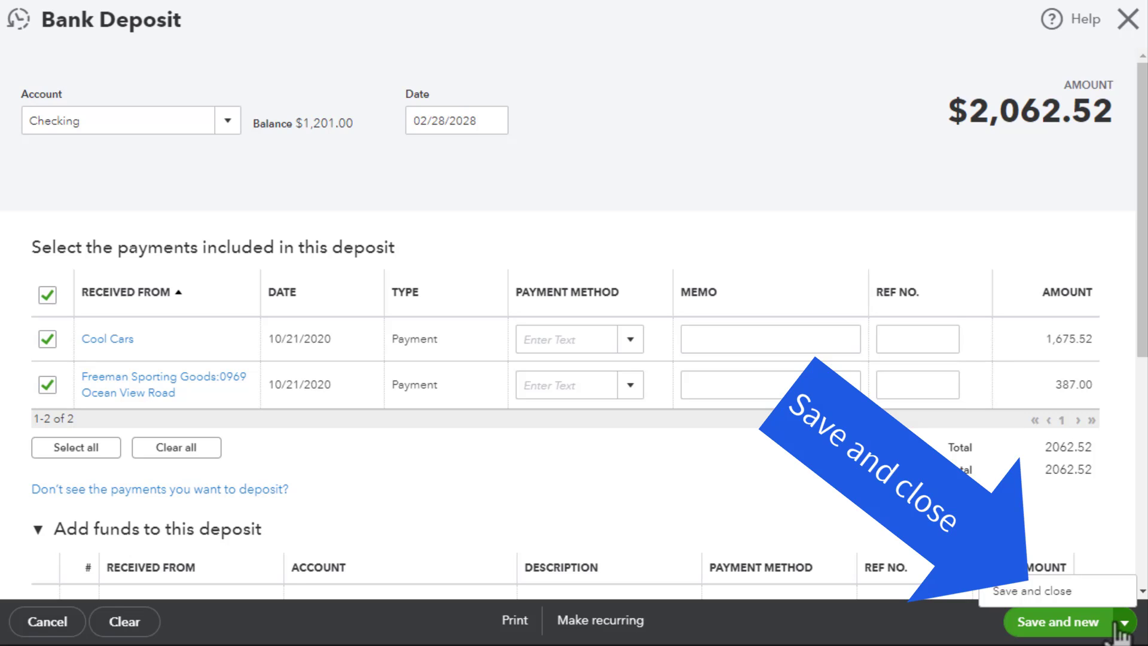
click(1051, 592)
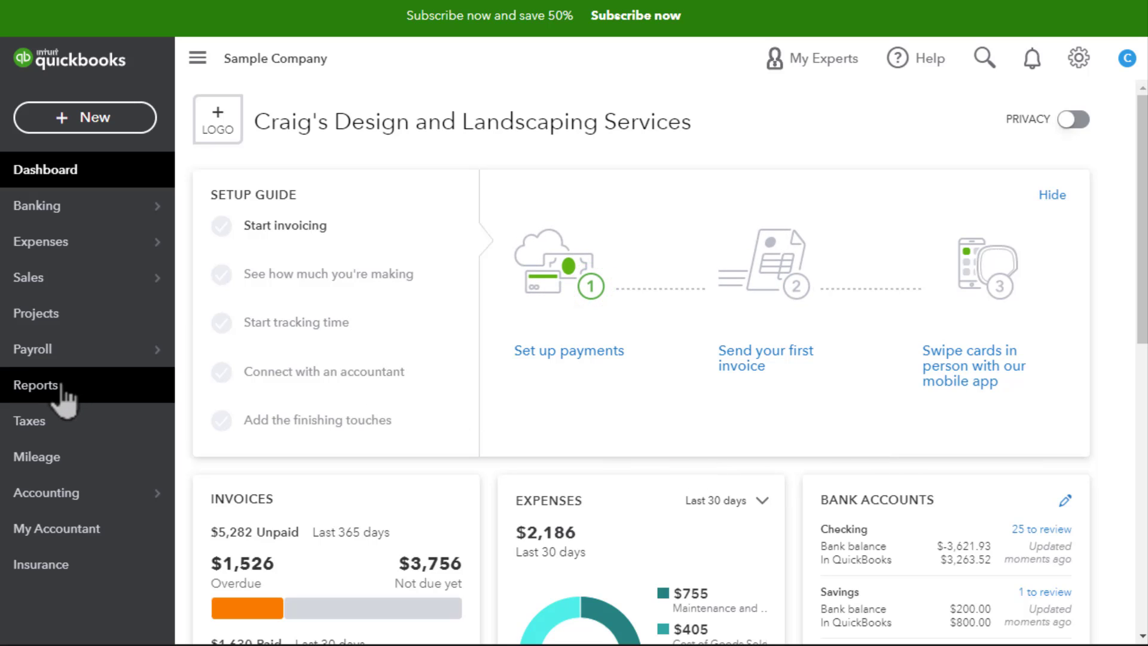
Find the Journal report among the company's reports and open it.
click(36, 385)
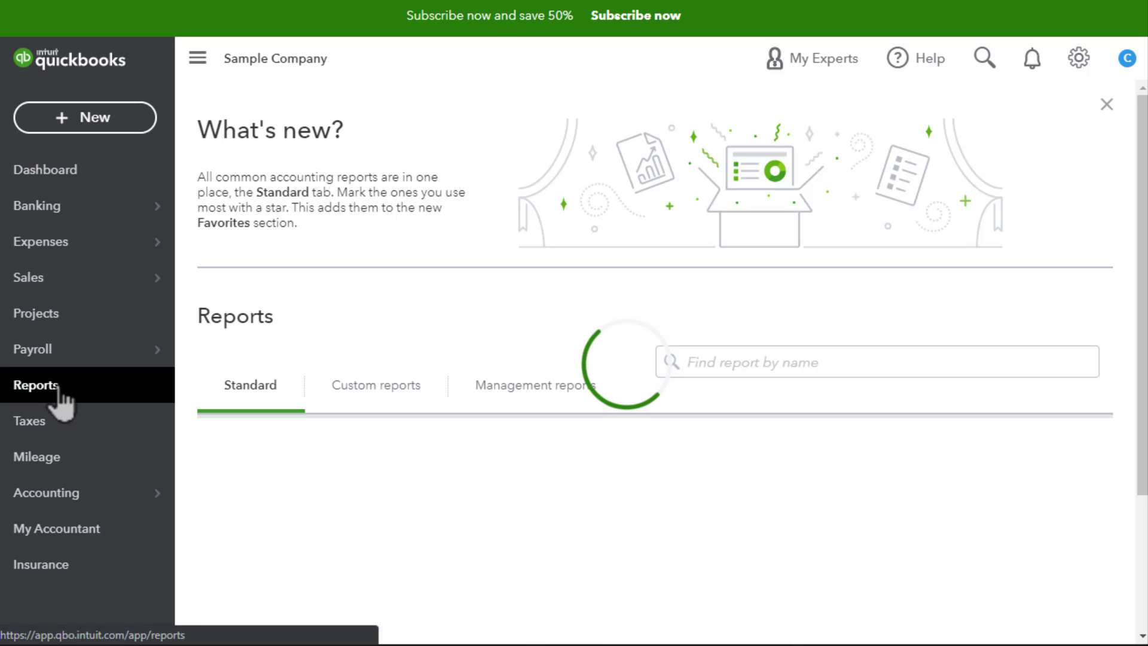
click(747, 364)
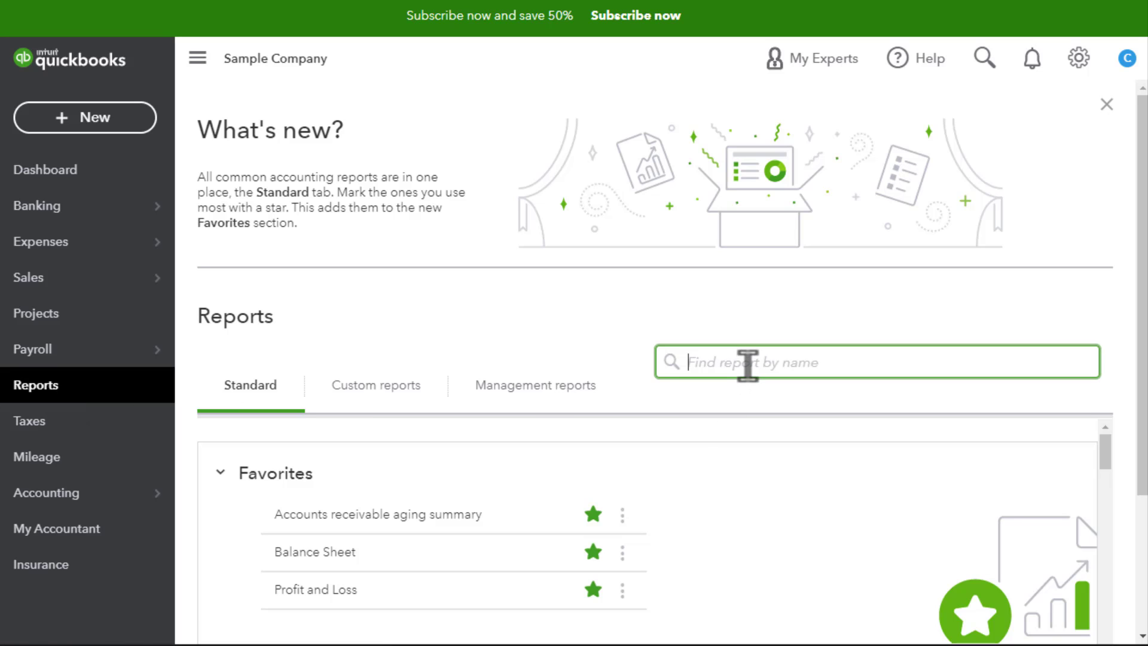
text(journal)
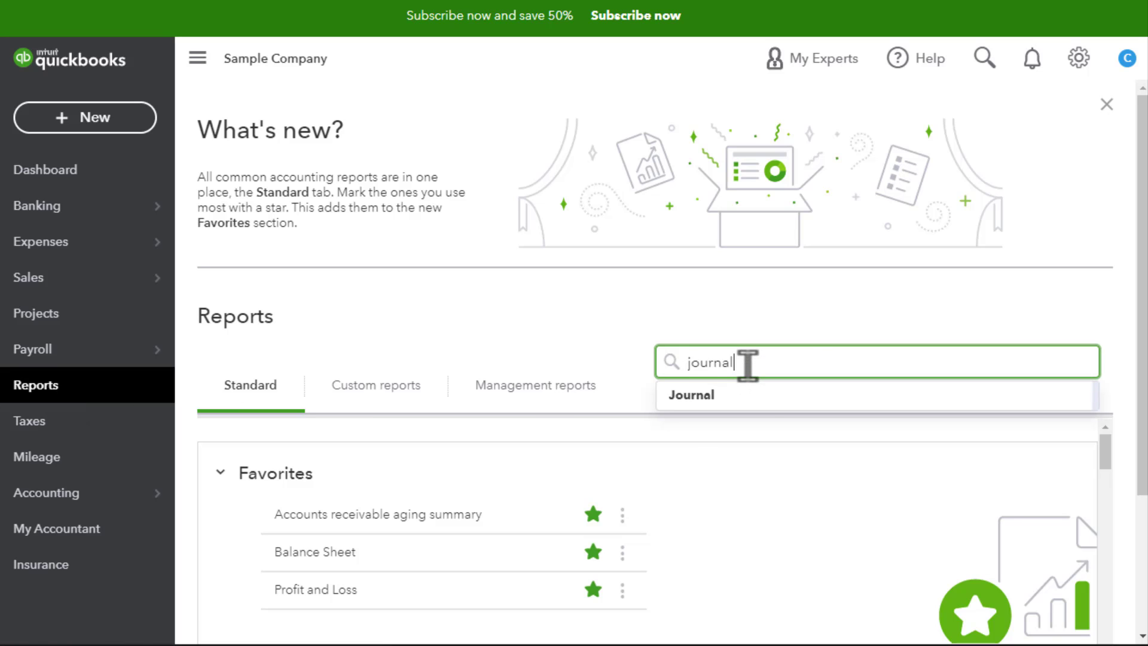
click(754, 395)
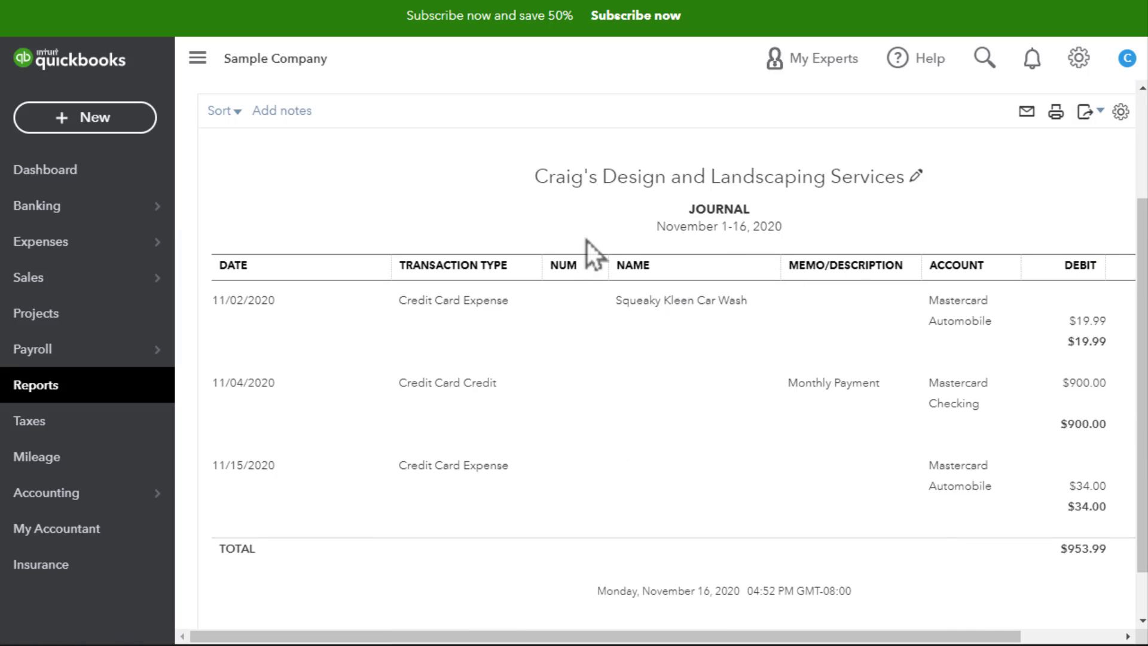
Run the Journal report for 02/28/2028 to 02/28/2028 and view the deposit's debit and credit amounts.
scroll(648, 249, up, 3)
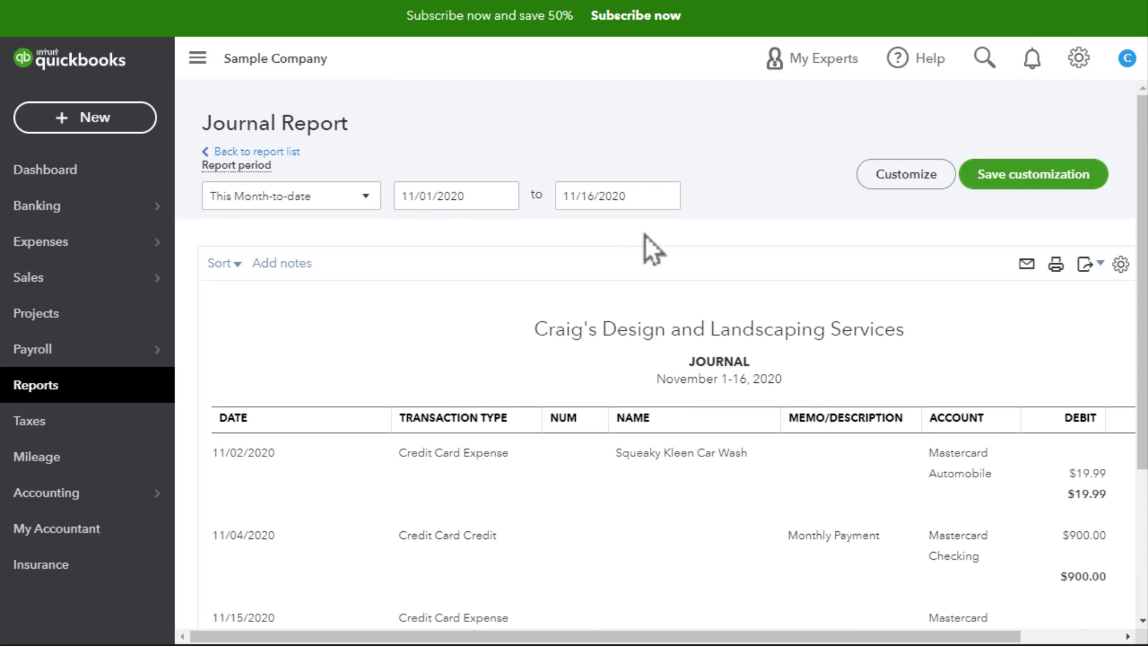
click(479, 192)
text(0228)
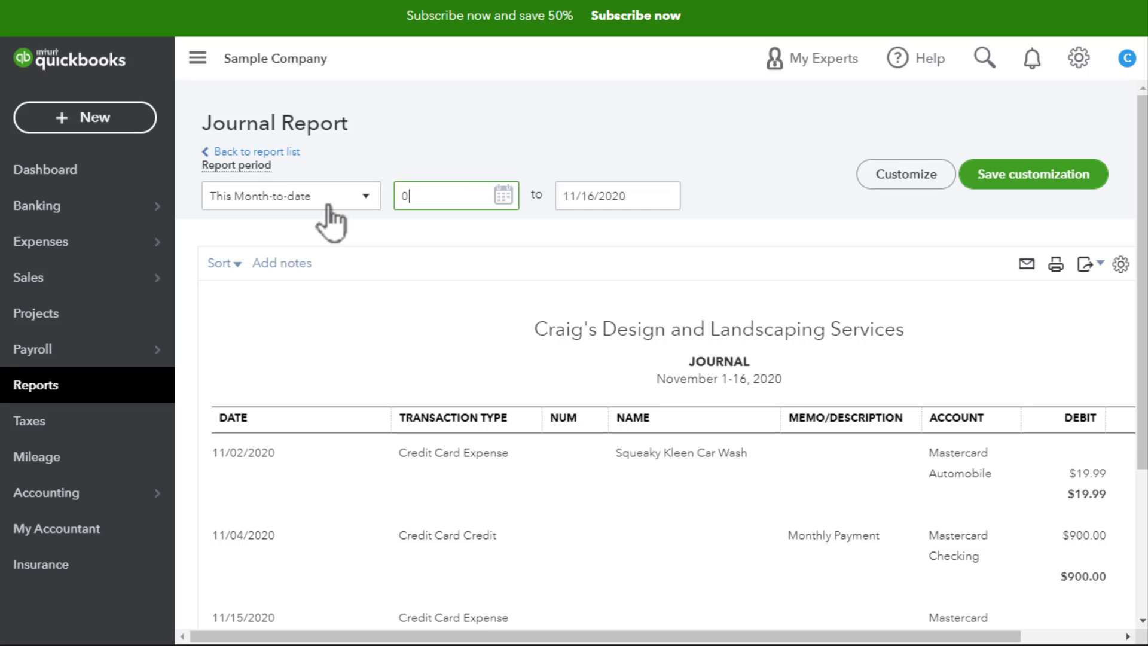
text(2028)
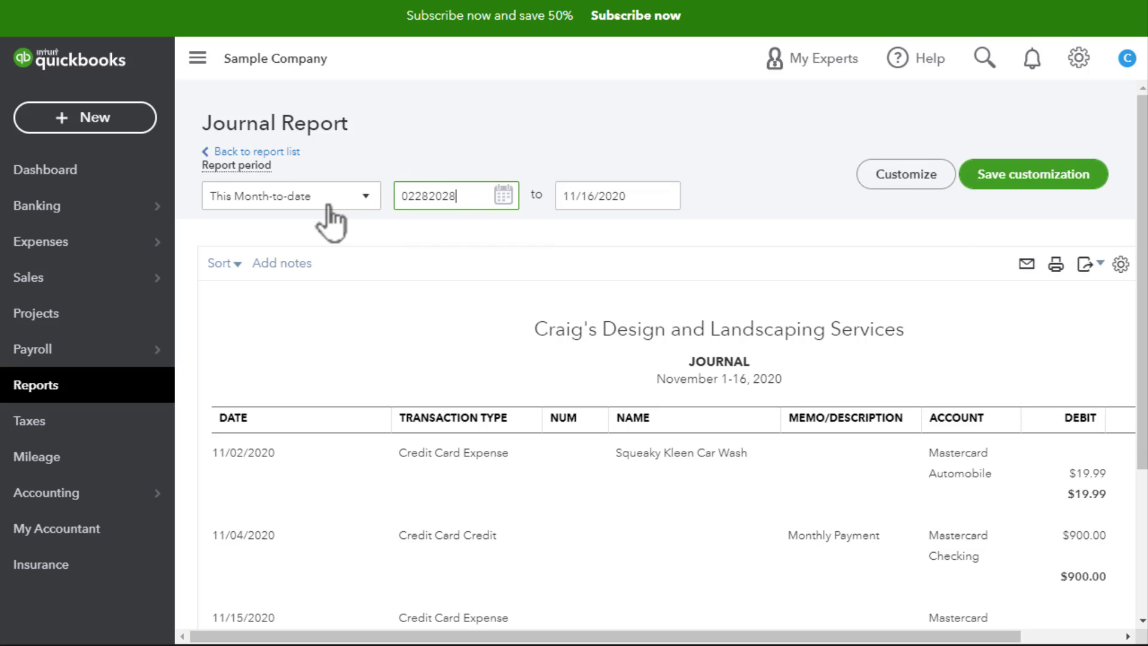
key(Tab)
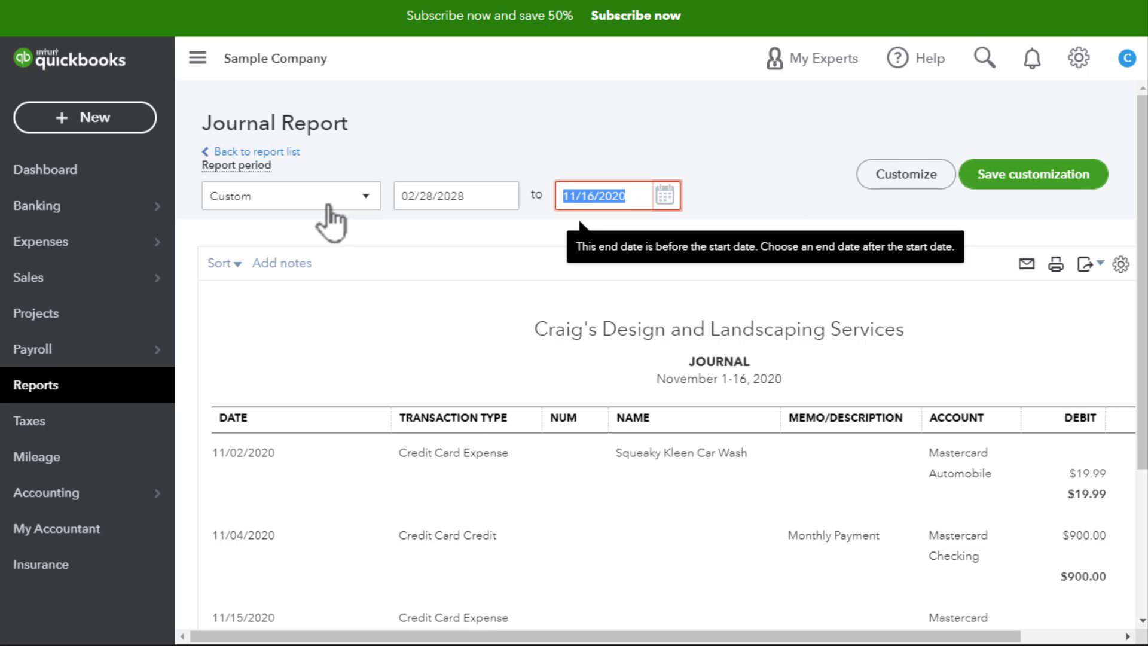
text(02)
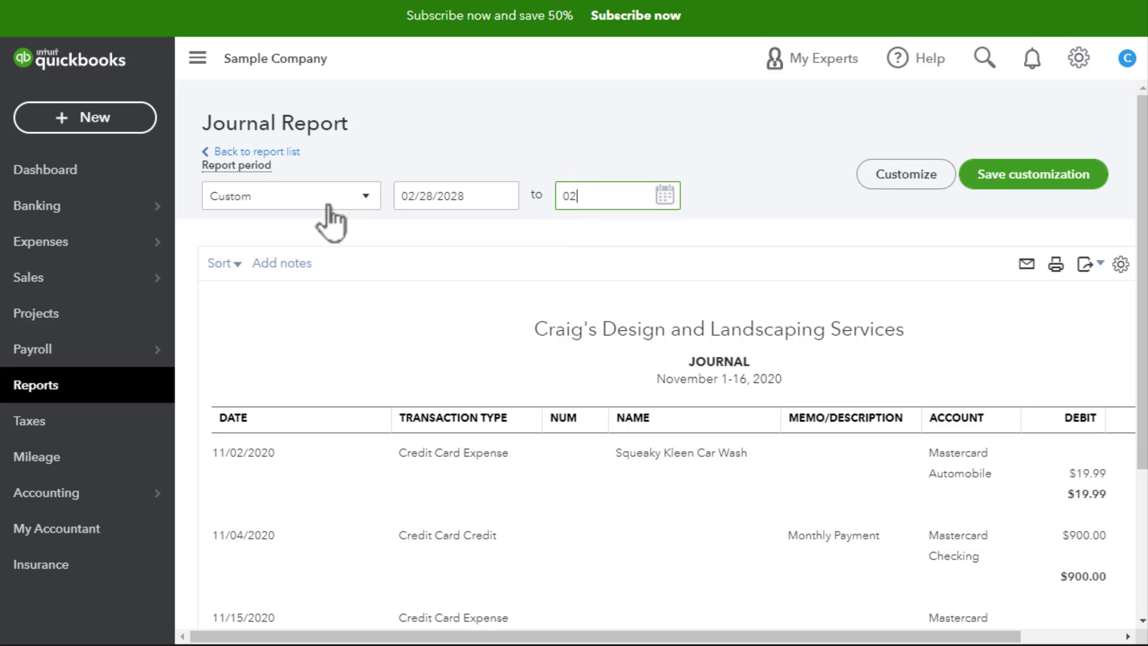
text(/28/20282028)
key(Tab)
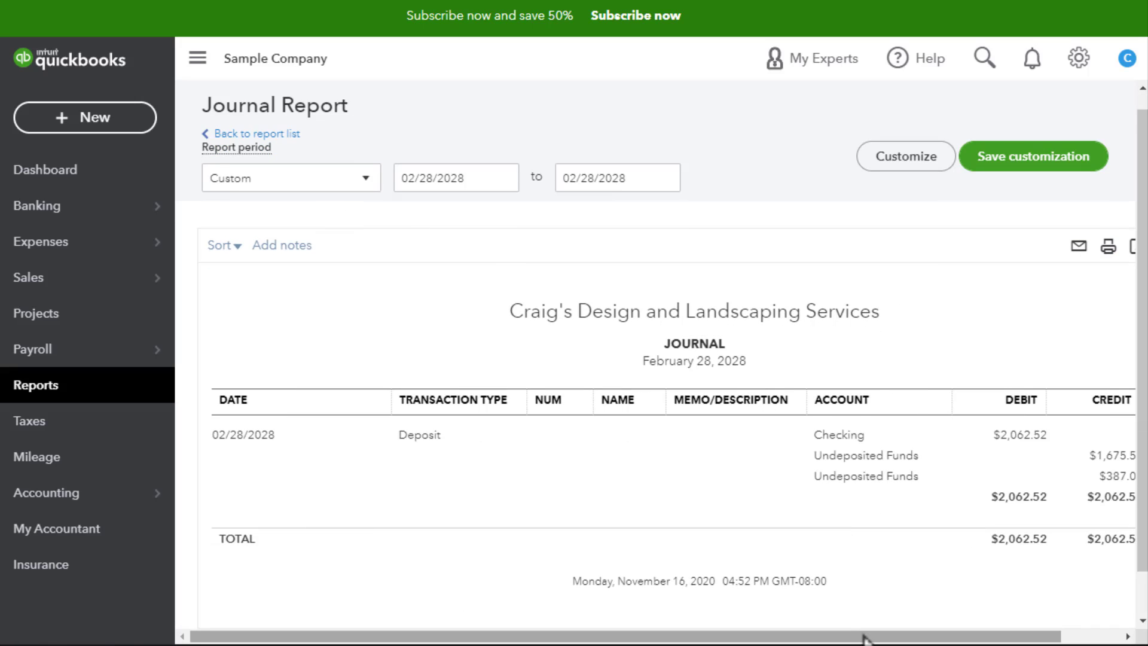
drag(861, 638, 969, 640)
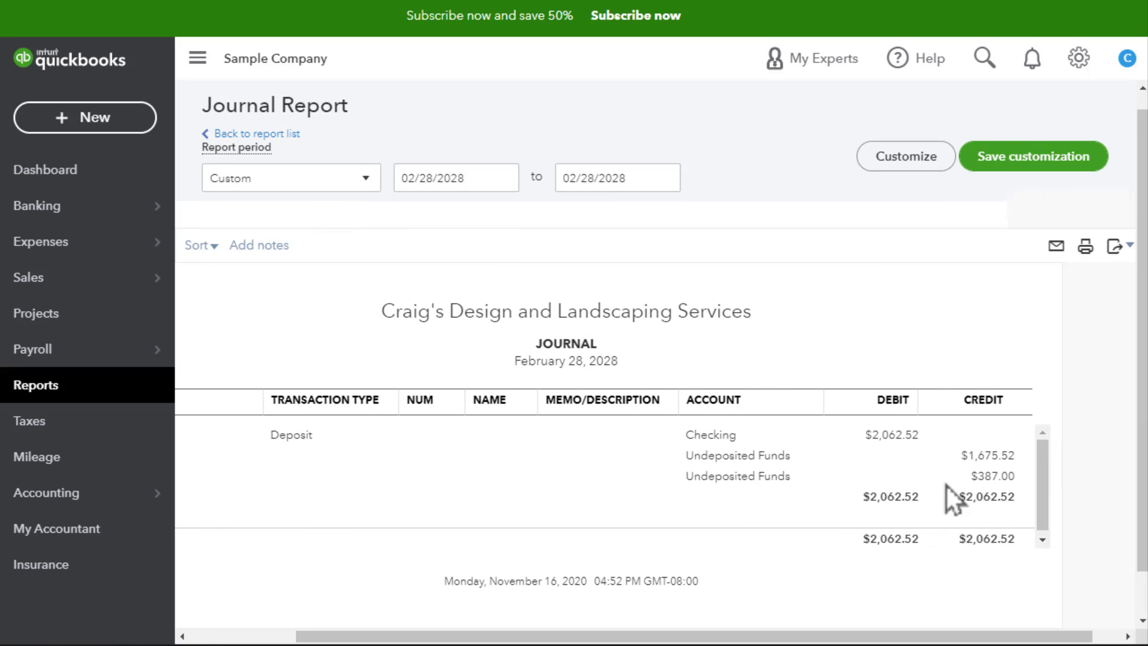